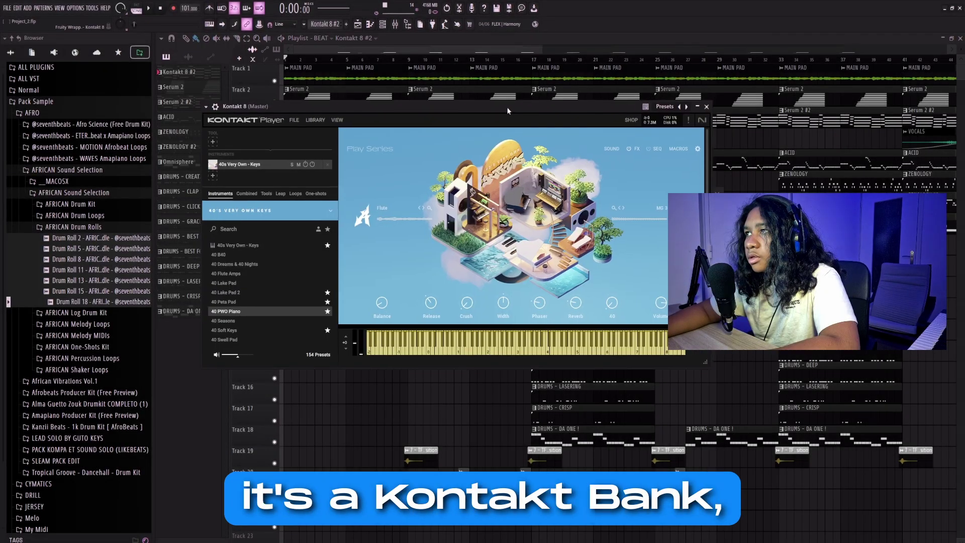
# Examine the Kontakt 8 chord progression by highlighting its chords one after another in the piano roll, and play the pattern
pyautogui.moveTo(507, 107); pyautogui.dragTo(520, 104)
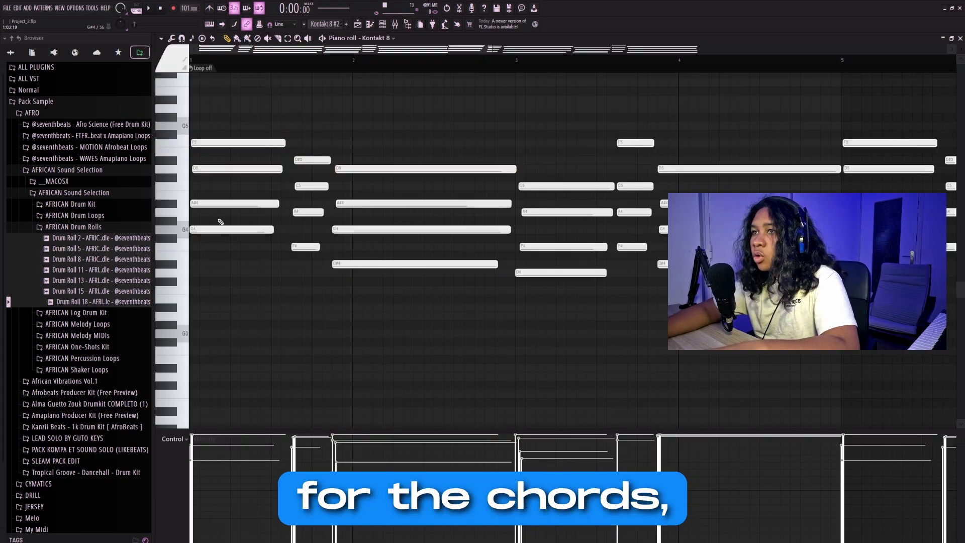
pyautogui.moveTo(248, 96); pyautogui.dragTo(308, 285)
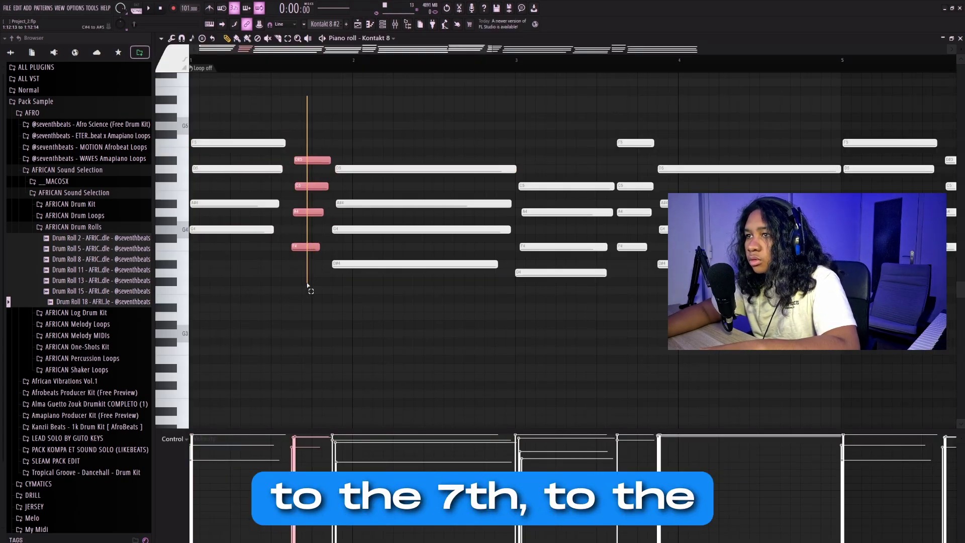
pyautogui.moveTo(346, 122); pyautogui.dragTo(345, 297)
pyautogui.moveTo(555, 123); pyautogui.dragTo(556, 297)
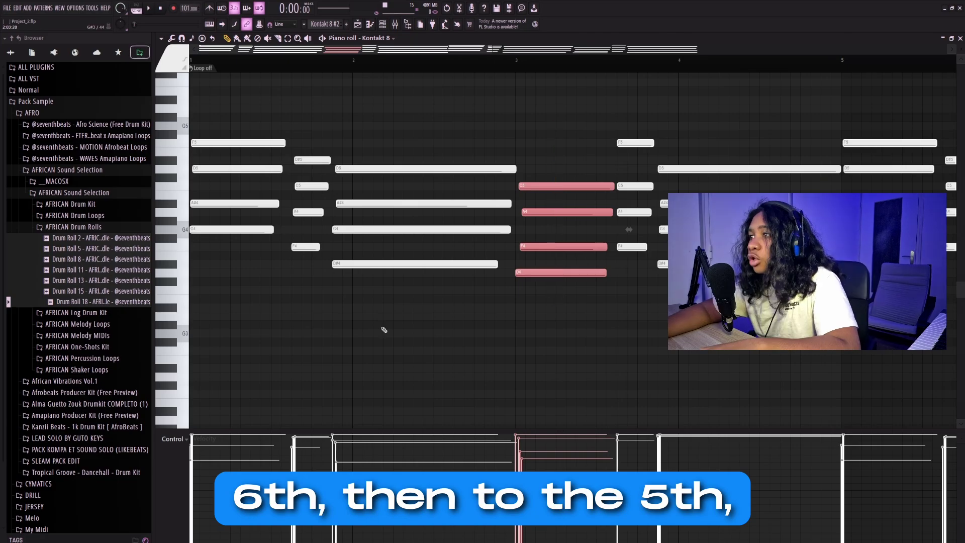
pyautogui.keyDown('ctrl'); pyautogui.click(634, 261); pyautogui.keyUp('ctrl')
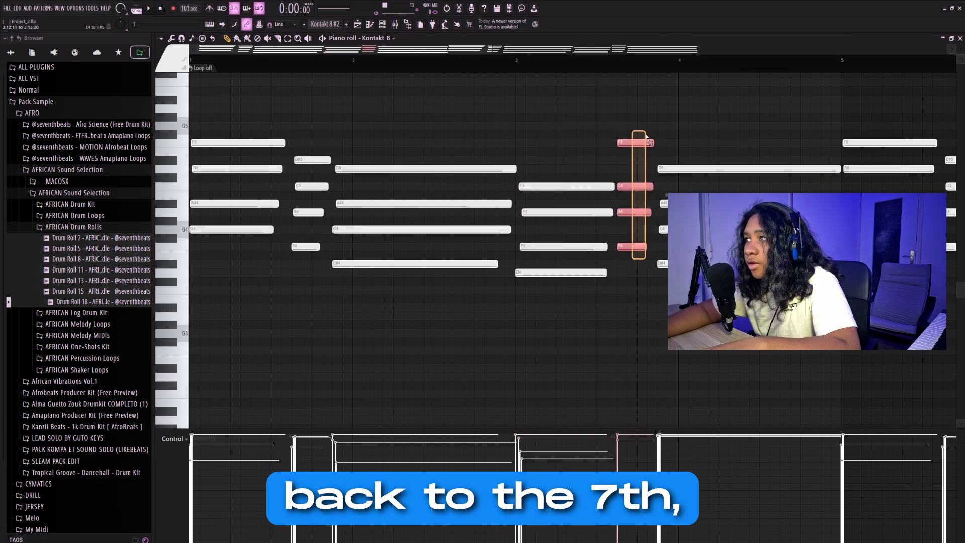
pyautogui.moveTo(690, 132); pyautogui.dragTo(680, 296)
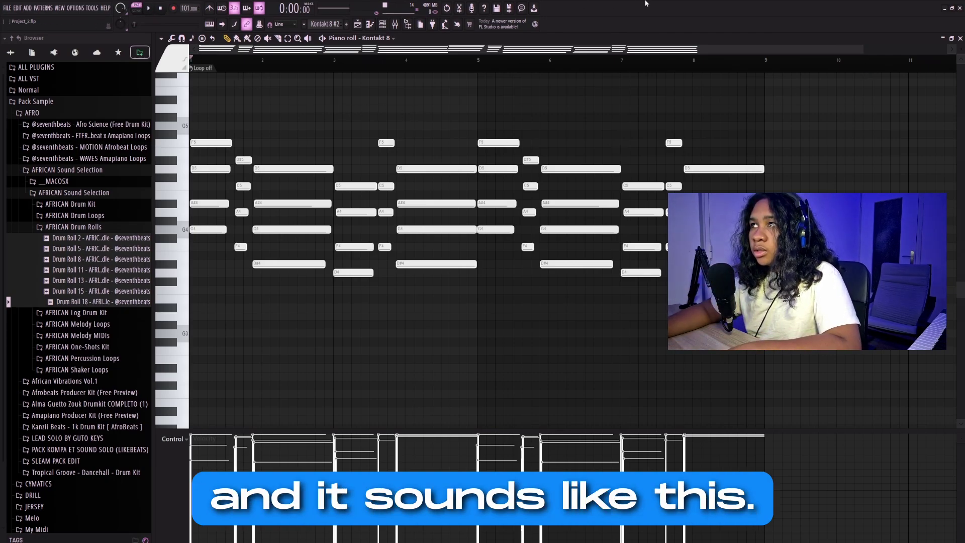
pyautogui.press('space')
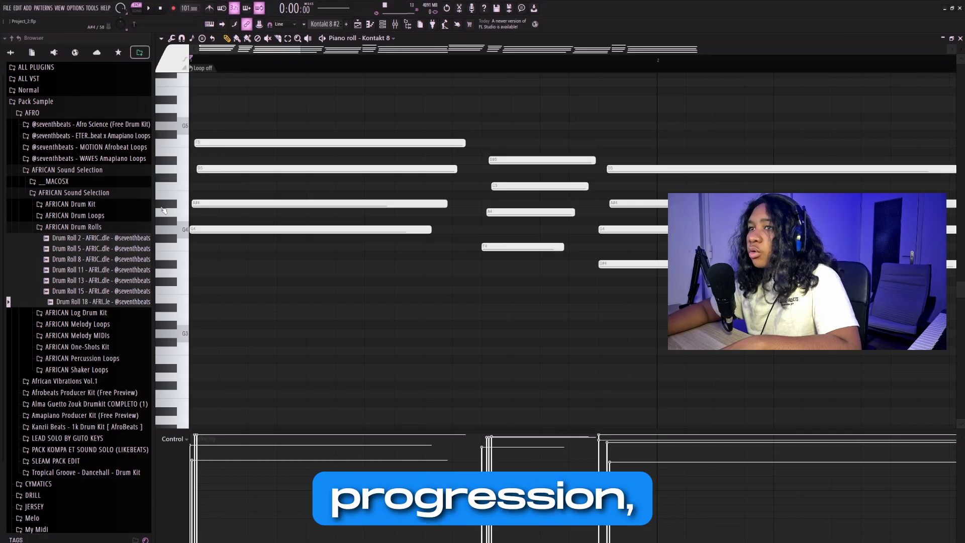
# Highlight the first two chords of the Kontakt 8 pattern to examine their rhythm, and clear the selection
pyautogui.moveTo(525, 113); pyautogui.dragTo(236, 410)
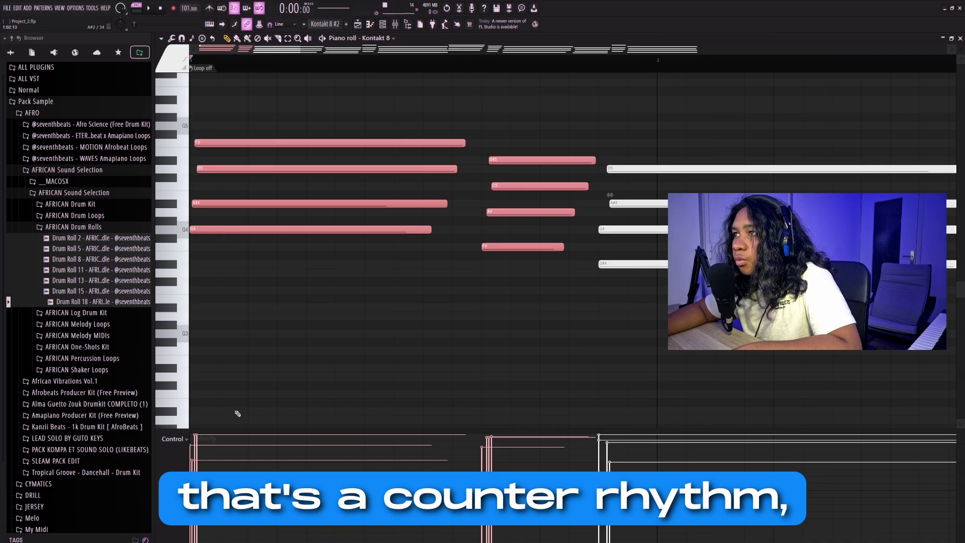
pyautogui.keyDown('ctrl'); pyautogui.click(523, 306); pyautogui.keyUp('ctrl')
pyautogui.scroll(-5, 523, 306)
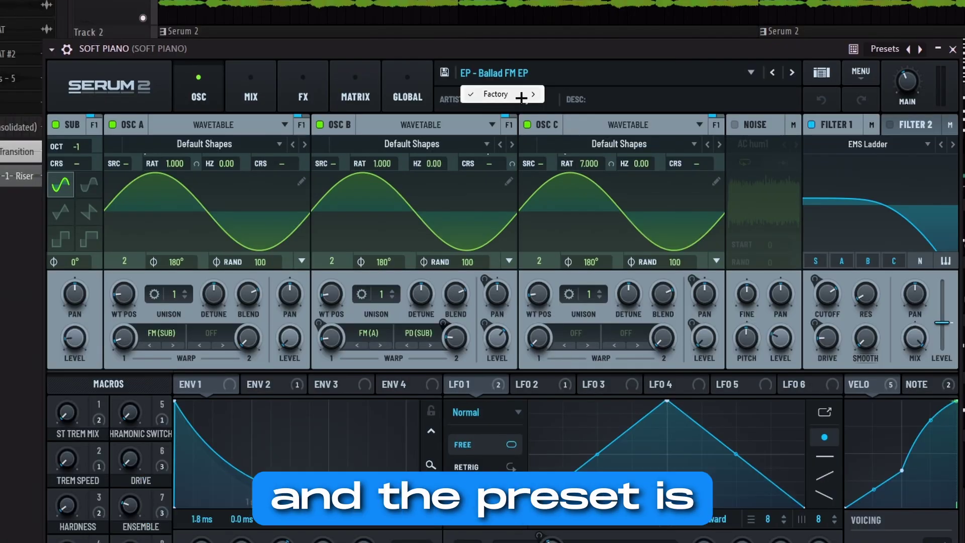
# Browse to Serum 2's factory E Piano presets for SOFT PIANO, and examine and play its ascending note groups in the piano roll
pyautogui.moveTo(512, 97)
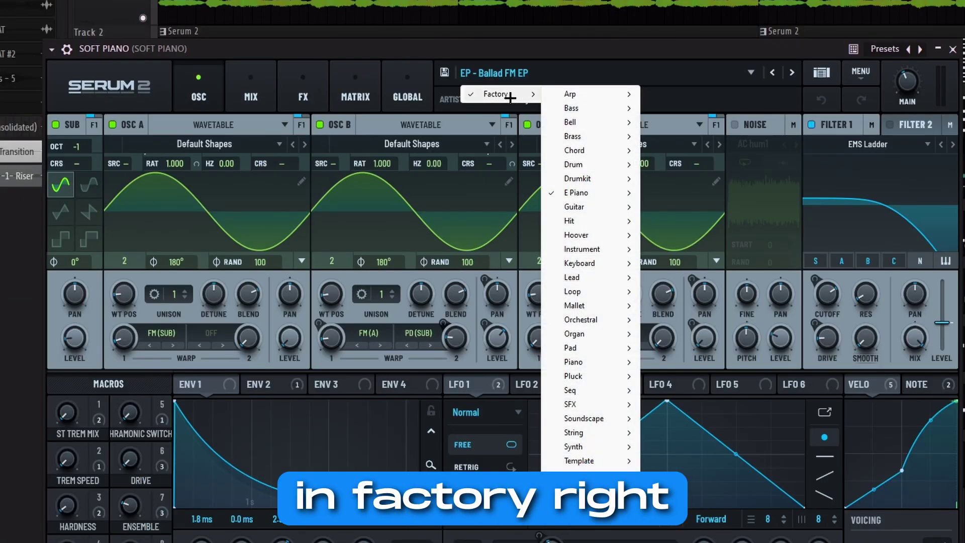
pyautogui.moveTo(592, 189)
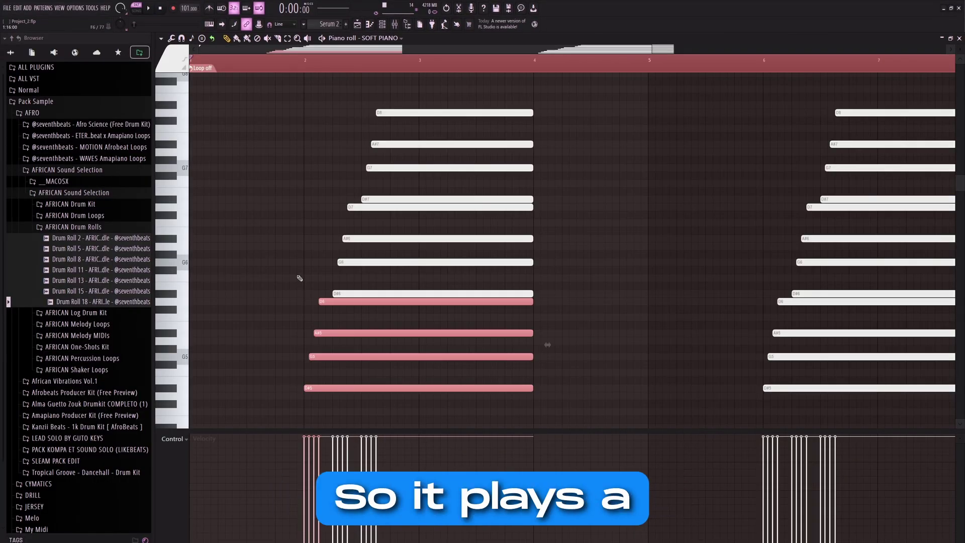
pyautogui.moveTo(297, 275); pyautogui.dragTo(331, 394)
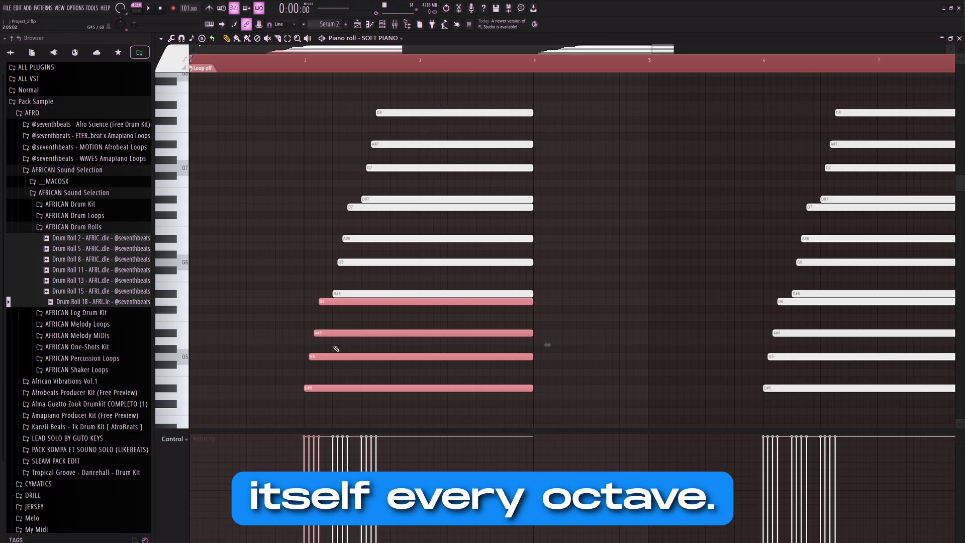
pyautogui.moveTo(335, 196); pyautogui.dragTo(367, 290)
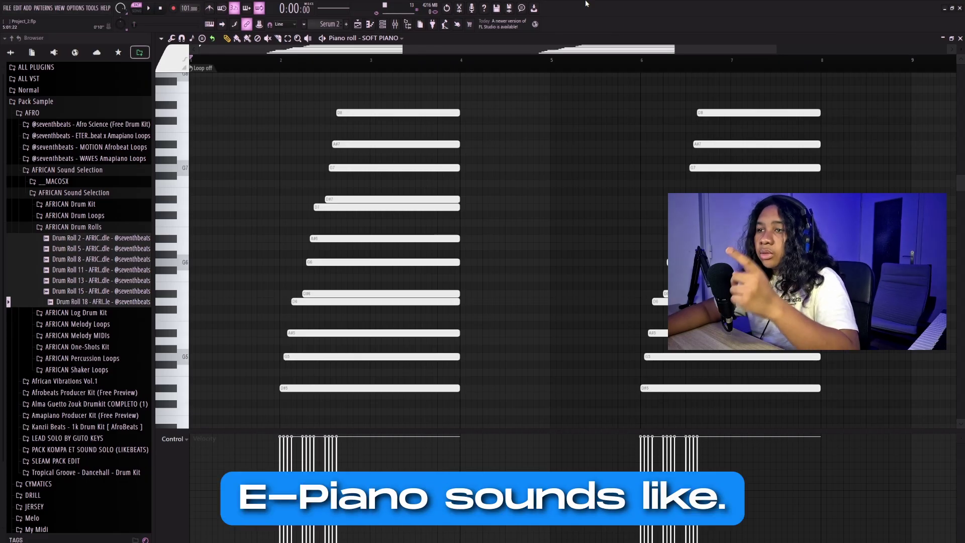
pyautogui.press('space')
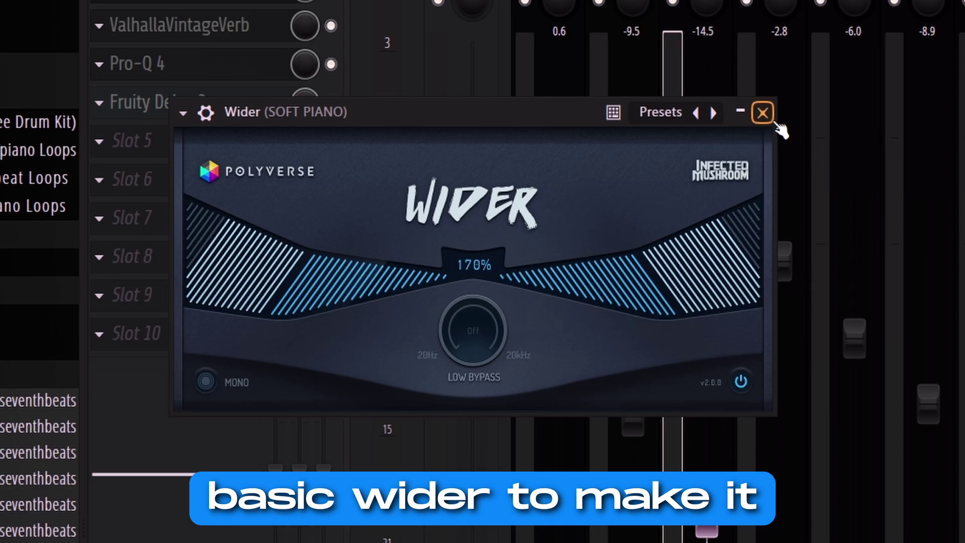
# Review the Wider, ValhallaVintageVerb and Pro-Q 4 effects on the SOFT PIANO mixer track, closing the plugin windows
pyautogui.click(825, 133)
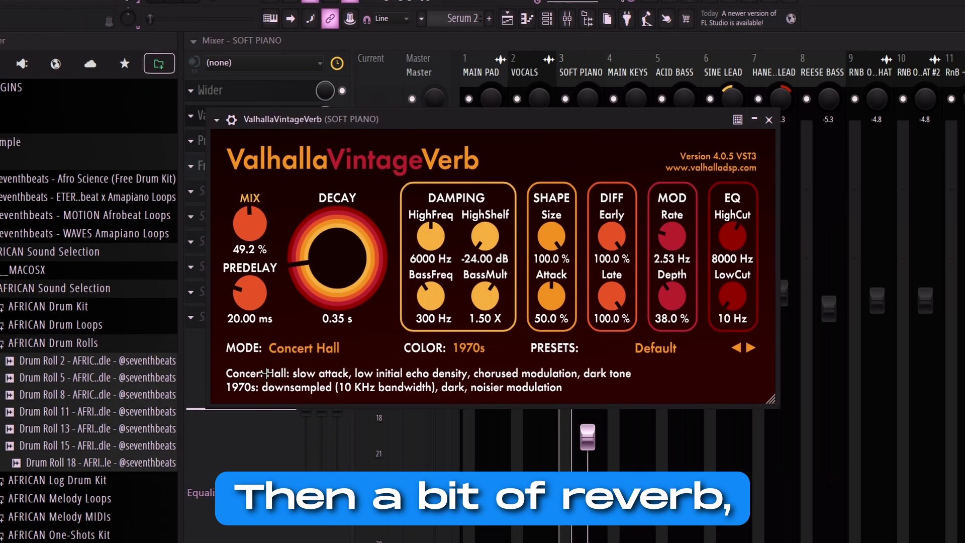
pyautogui.moveTo(732, 296); pyautogui.dragTo(735, 258)
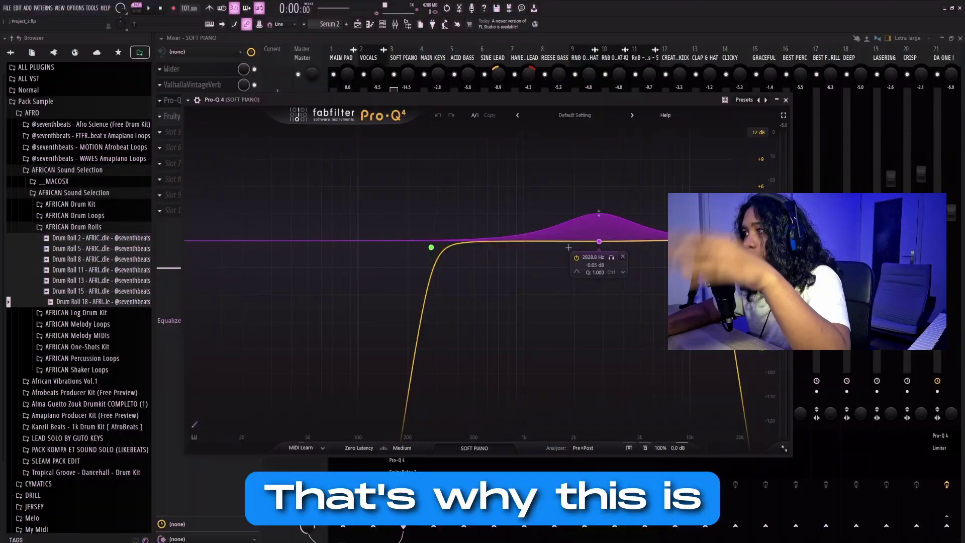
pyautogui.click(786, 101)
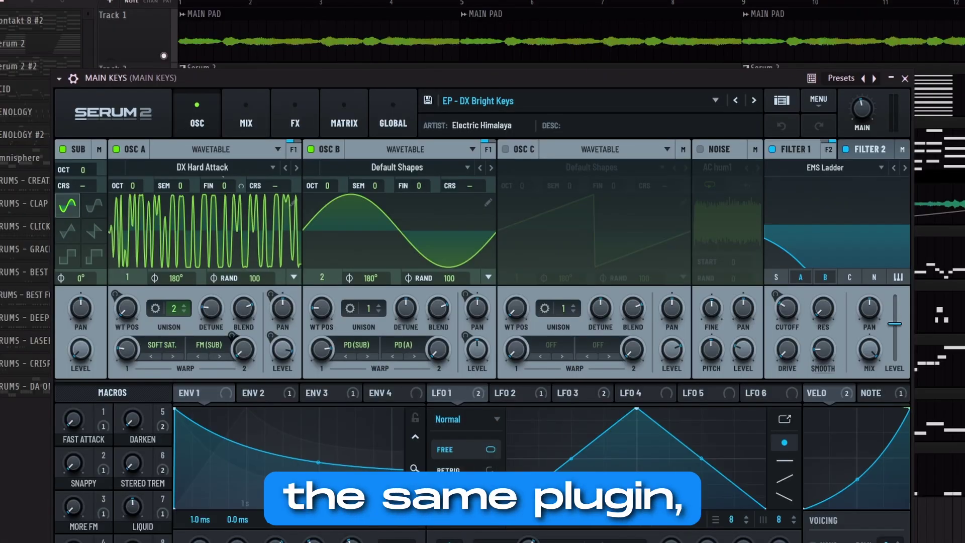
# Review the MAIN KEYS factory E Piano preset category and chord pattern with playback, and inspect the low-cut band in its Pro-Q 4
pyautogui.moveTo(470, 120)
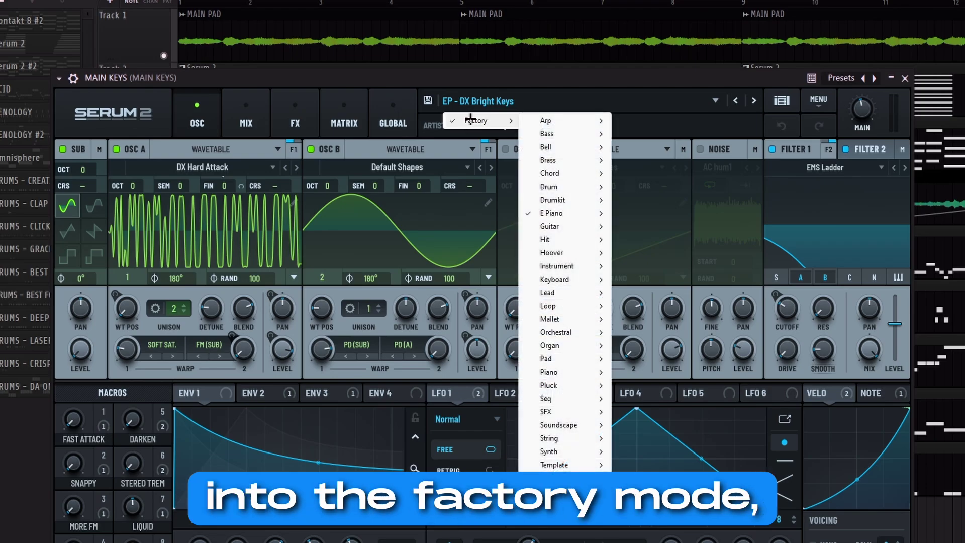
pyautogui.moveTo(542, 215)
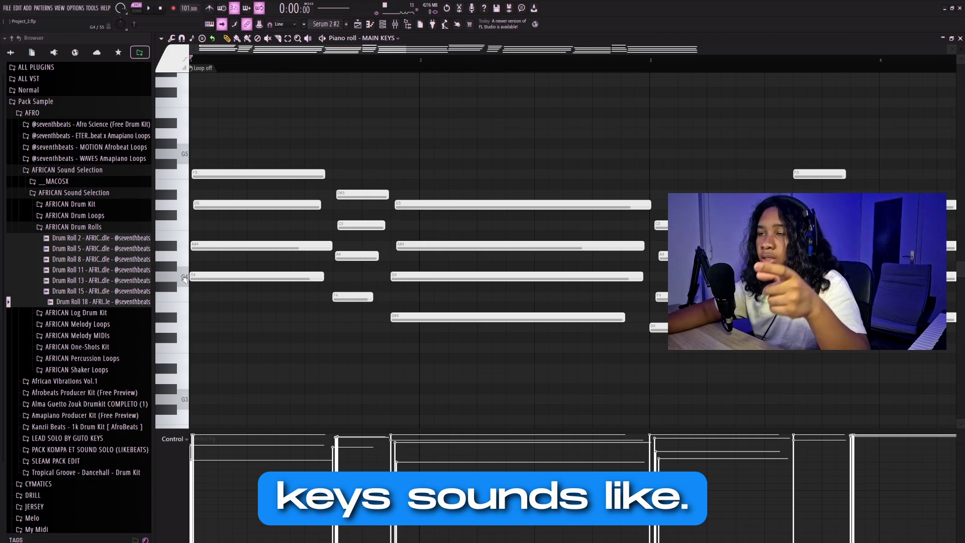
pyautogui.moveTo(290, 118); pyautogui.dragTo(207, 294)
pyautogui.keyDown('ctrl'); pyautogui.click(379, 109); pyautogui.keyUp('ctrl')
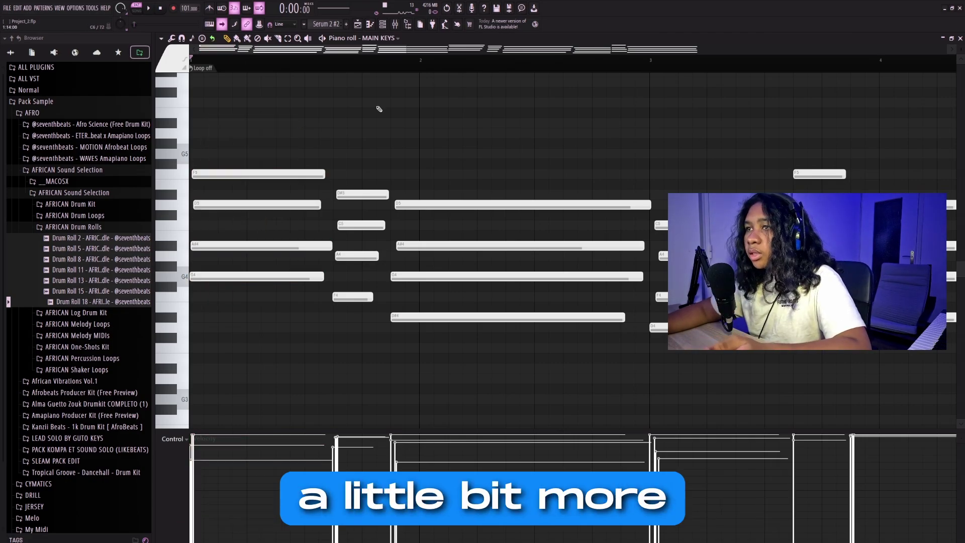
pyautogui.press('space')
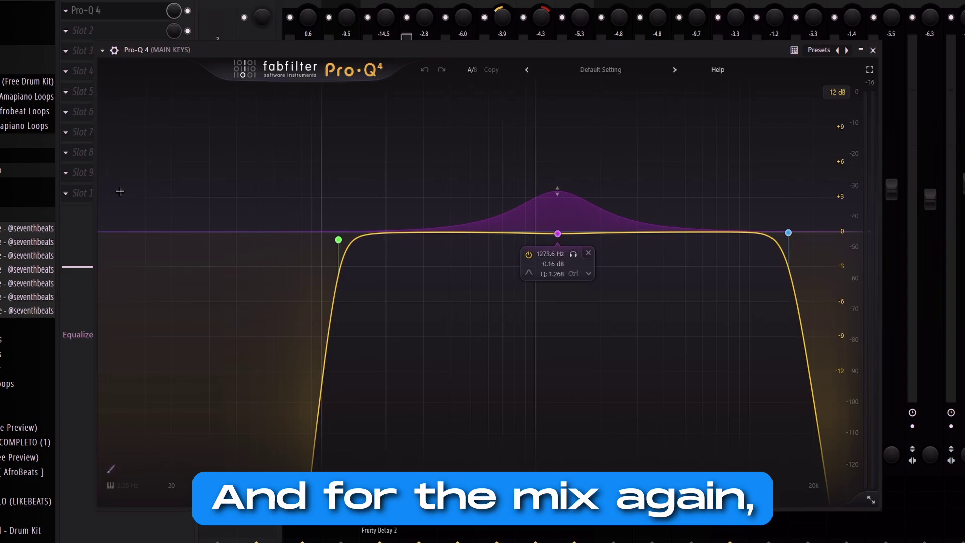
pyautogui.click(338, 239)
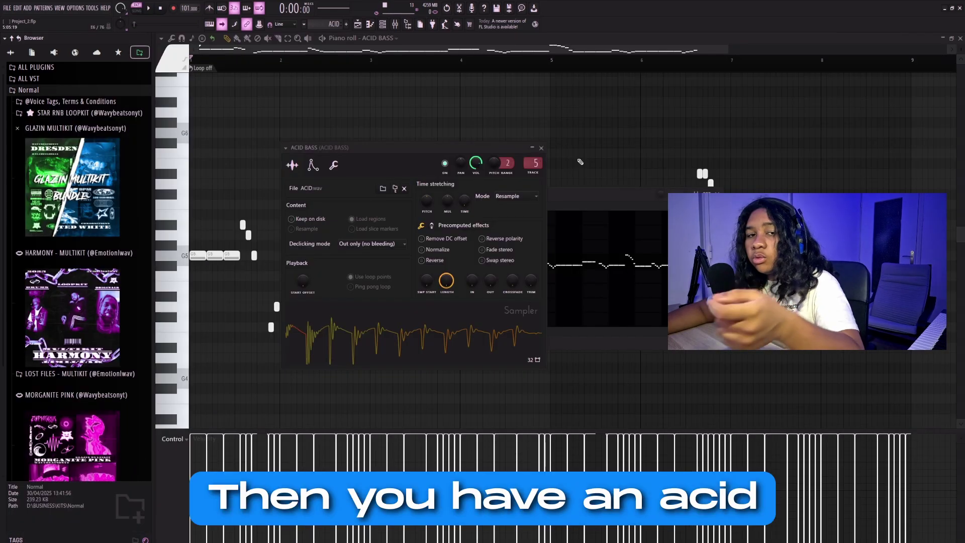
# Expand the HARMONY multikit in the sample browser down to the 808 & BASS folder inside DRUMS ++ HARMONY
pyautogui.click(84, 275)
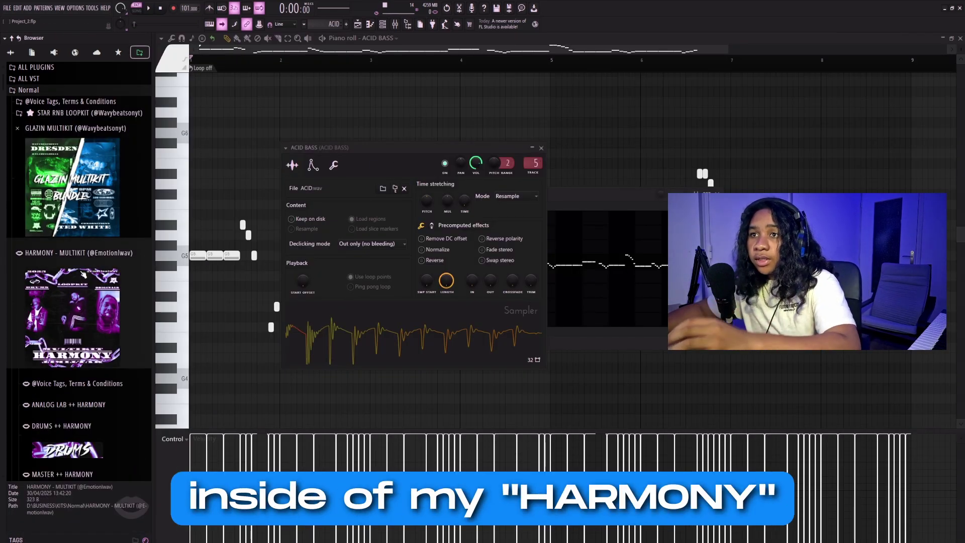
pyautogui.scroll(-3, 71, 288)
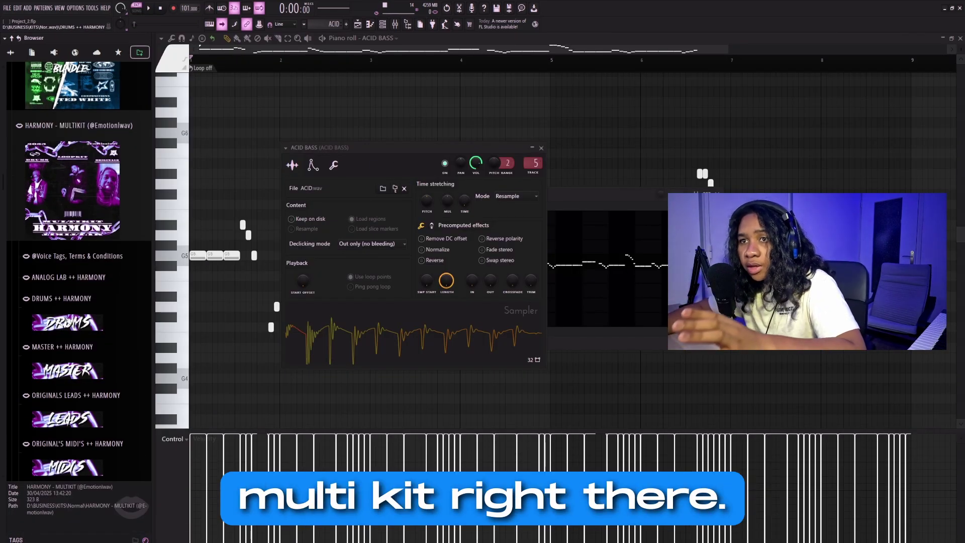
pyautogui.click(66, 322)
pyautogui.scroll(-3, 65, 327)
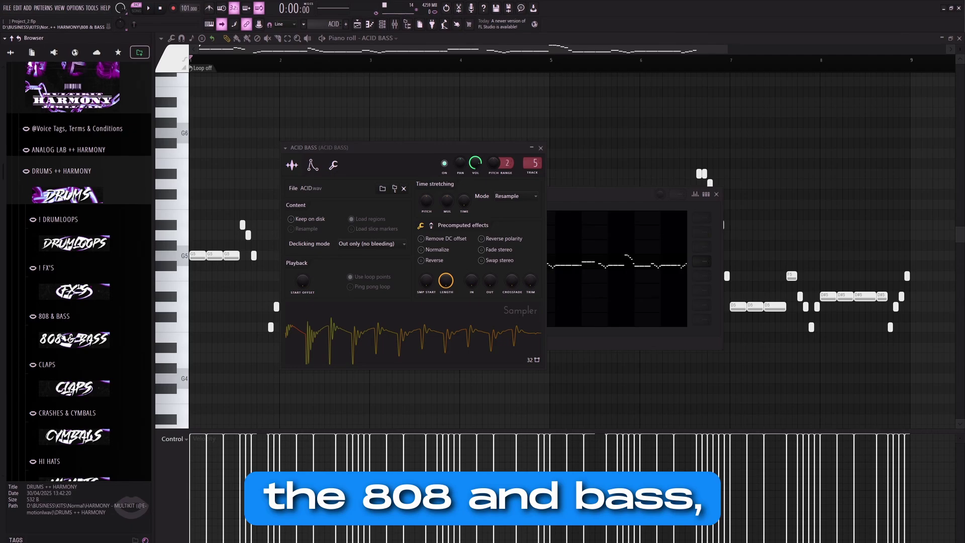
pyautogui.click(62, 316)
pyautogui.scroll(-2, 71, 307)
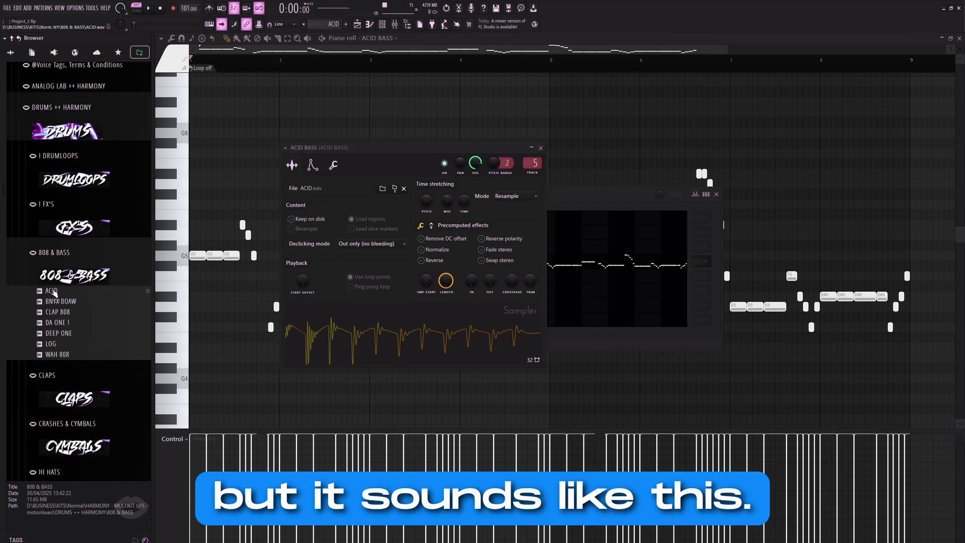
# Close the ACID BASS sampler and the channel rack to view the whole ACID BASS pattern in the piano roll
pyautogui.click(541, 148)
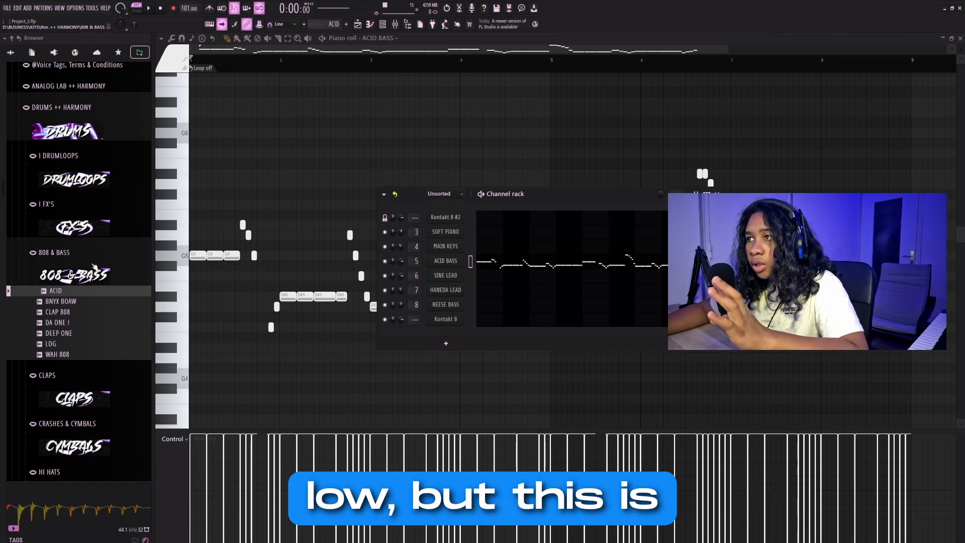
pyautogui.click(676, 194)
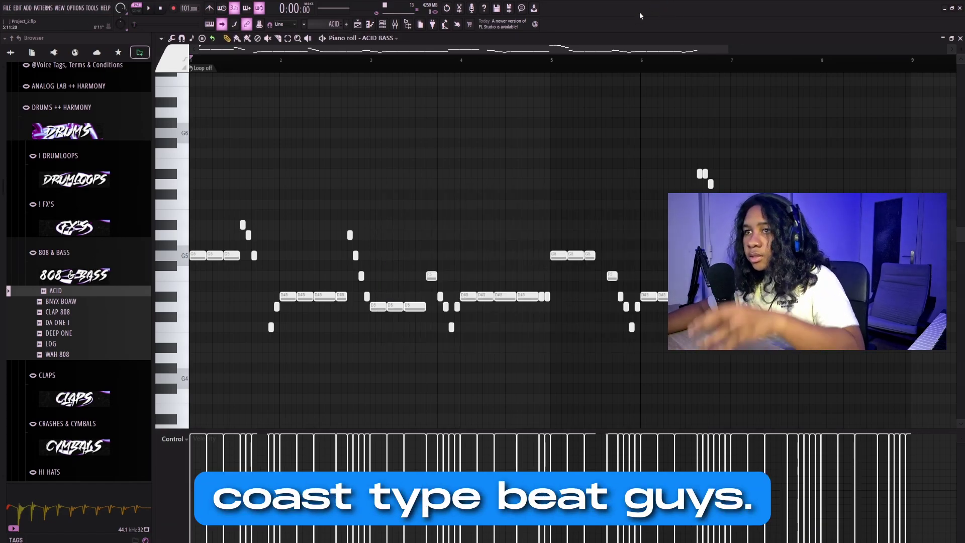
pyautogui.press('pagedown')
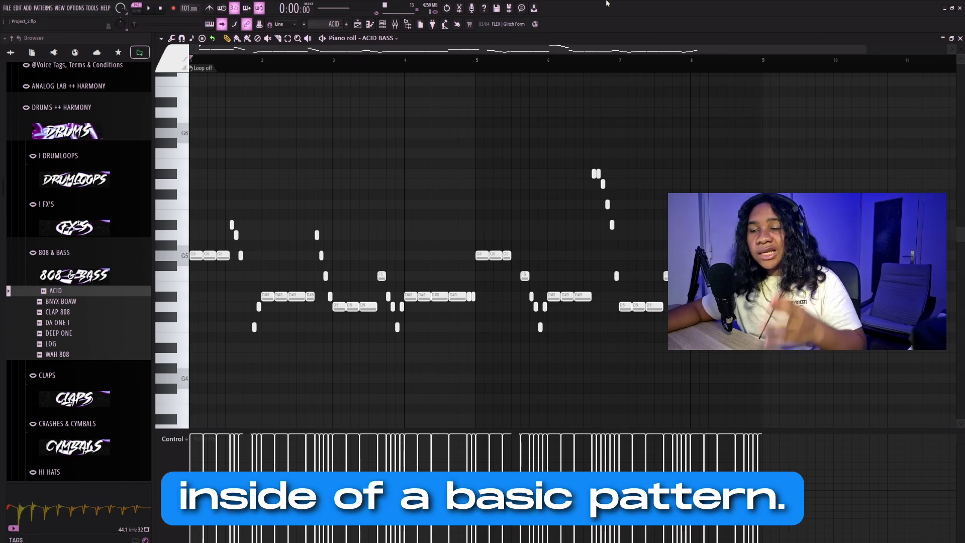
pyautogui.press('pagedown')
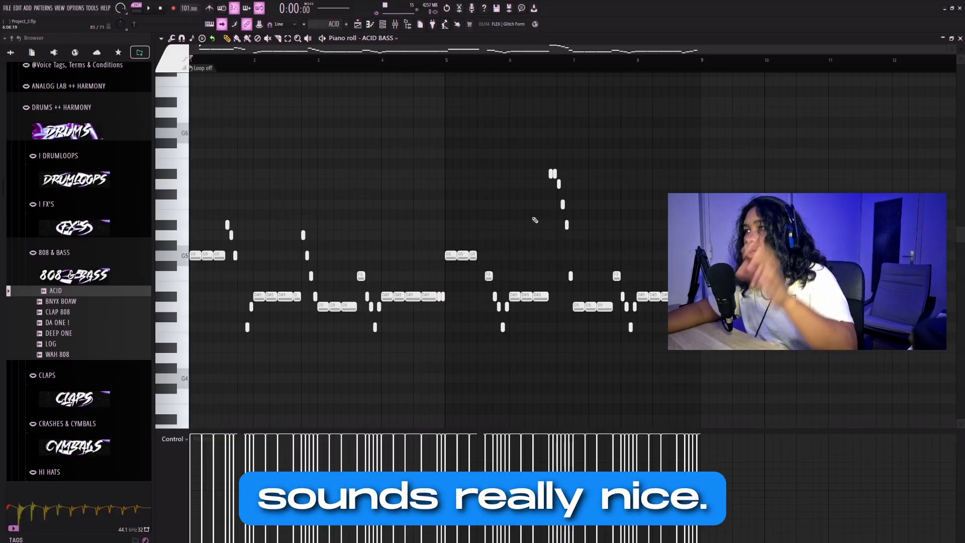
# Examine the high descending run in the ACID BASS pattern and the low-cut band in the track's Pro-Q 4
pyautogui.moveTo(608, 161); pyautogui.dragTo(545, 233)
pyautogui.scroll(3, 546, 232)
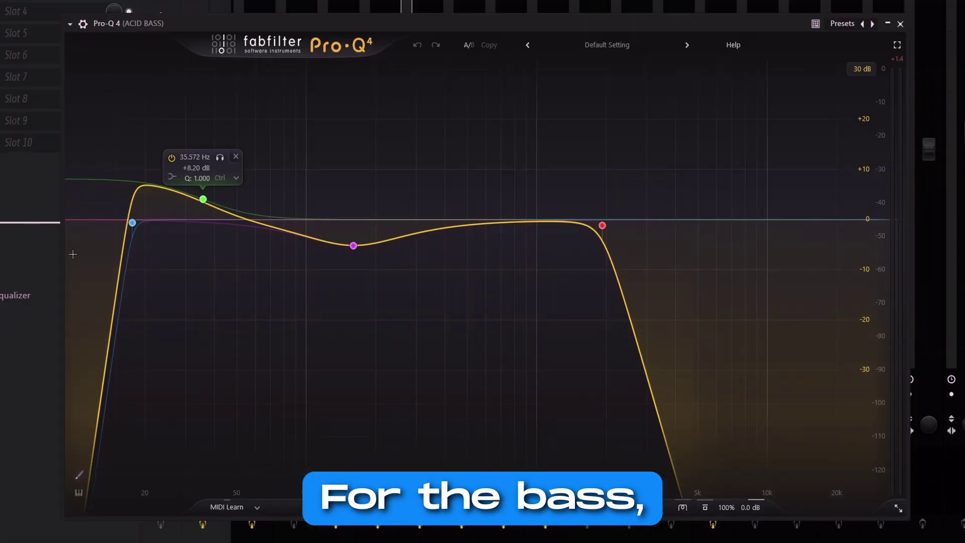
pyautogui.click(132, 223)
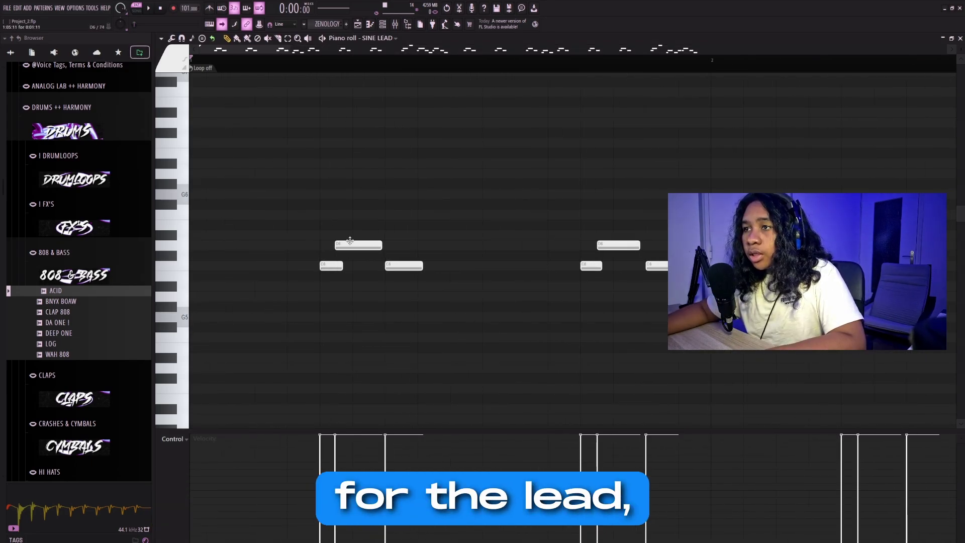
# Highlight the opening notes of the SINE LEAD pattern, play it, and examine the variation at its end
pyautogui.moveTo(312, 232)
pyautogui.mouseDown()
pyautogui.moveTo(403, 241)
pyautogui.moveTo(425, 329)
pyautogui.mouseUp()
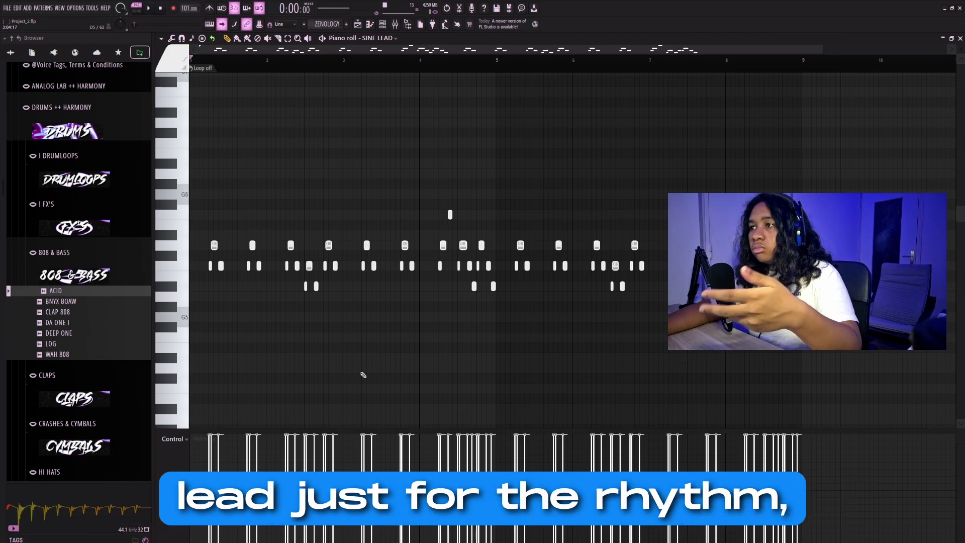
pyautogui.press('space')
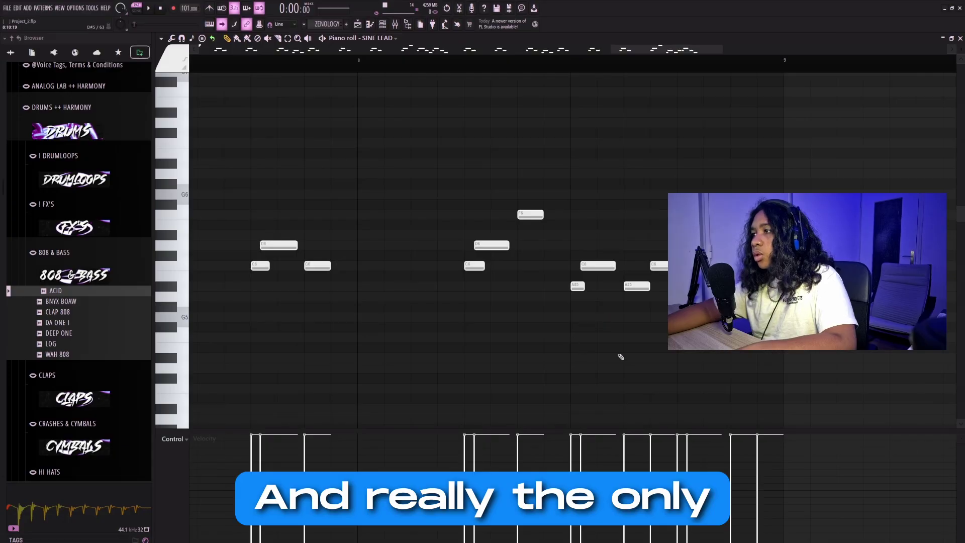
pyautogui.scroll(-5, 621, 356)
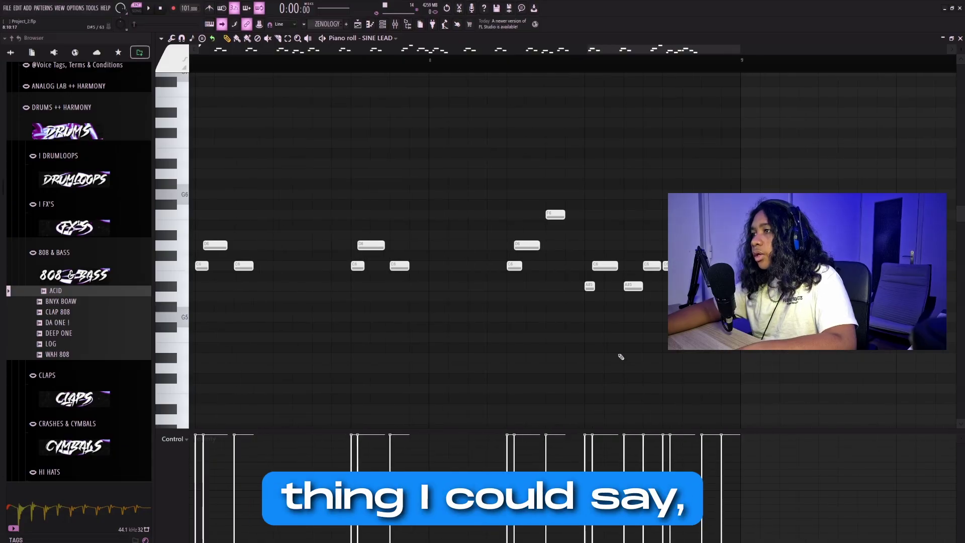
pyautogui.moveTo(705, 159); pyautogui.dragTo(582, 383)
pyautogui.keyDown('ctrl'); pyautogui.click(545, 361); pyautogui.keyUp('ctrl')
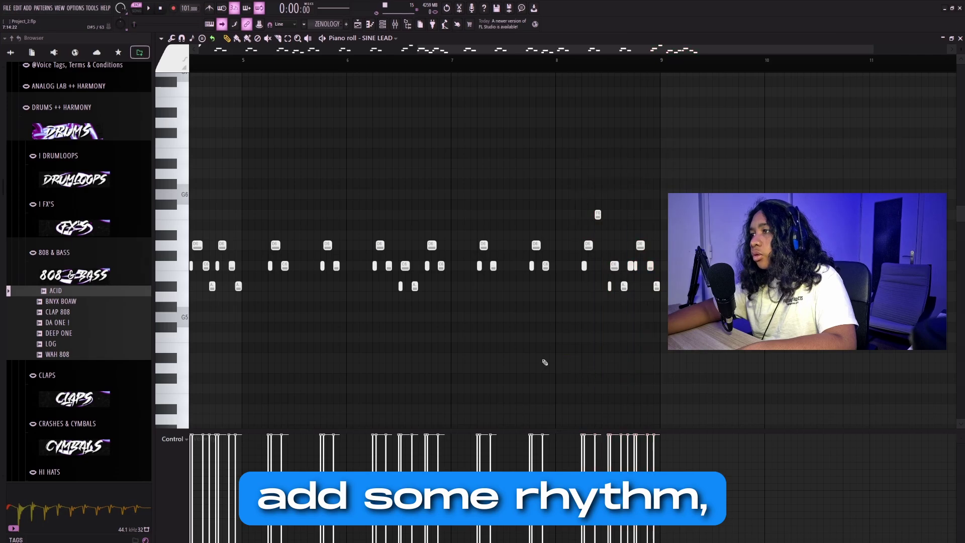
# Highlight the rising notes that open each phrase of the HANEDA LEAD pattern
pyautogui.scroll(-3, 501, 356)
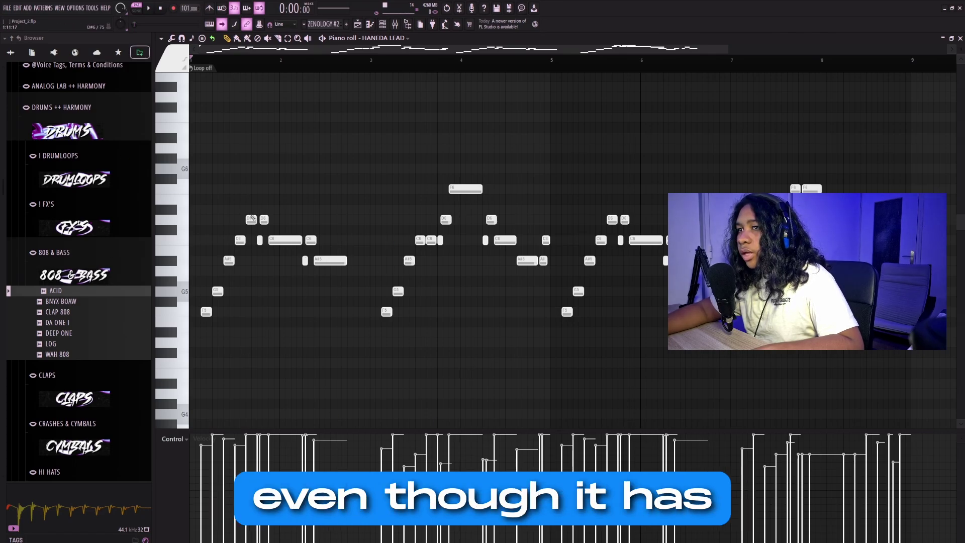
pyautogui.moveTo(250, 206); pyautogui.dragTo(195, 325)
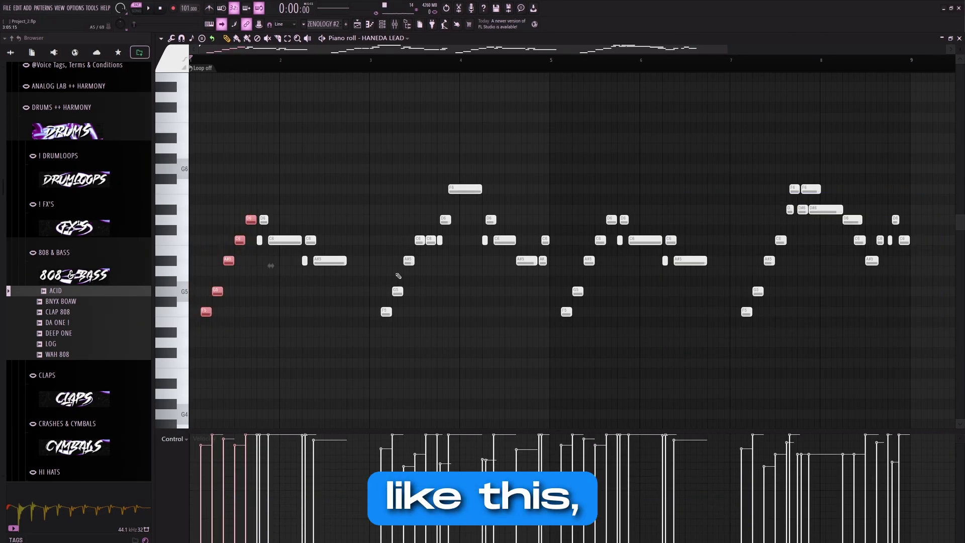
pyautogui.moveTo(424, 226); pyautogui.dragTo(376, 334)
pyautogui.moveTo(617, 214); pyautogui.dragTo(539, 343)
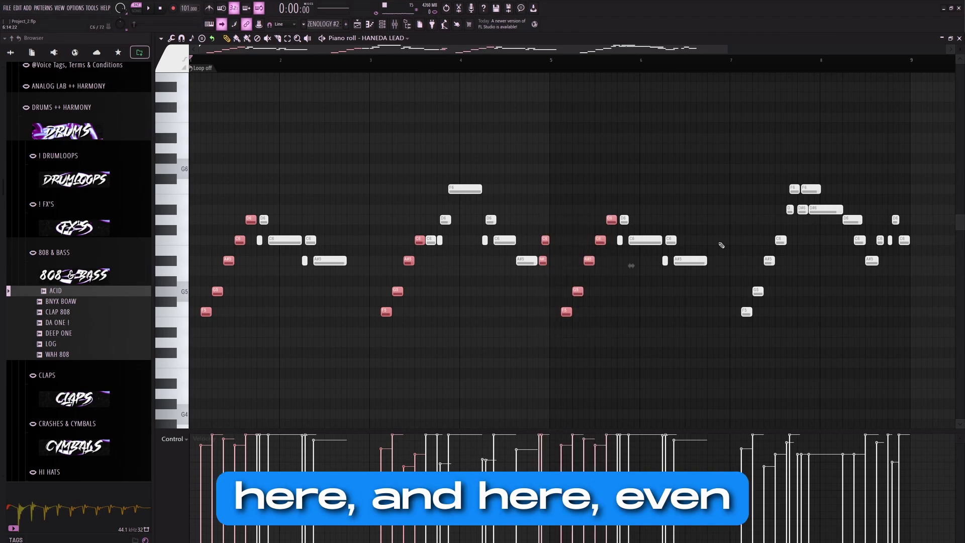
pyautogui.moveTo(737, 336); pyautogui.dragTo(736, 337)
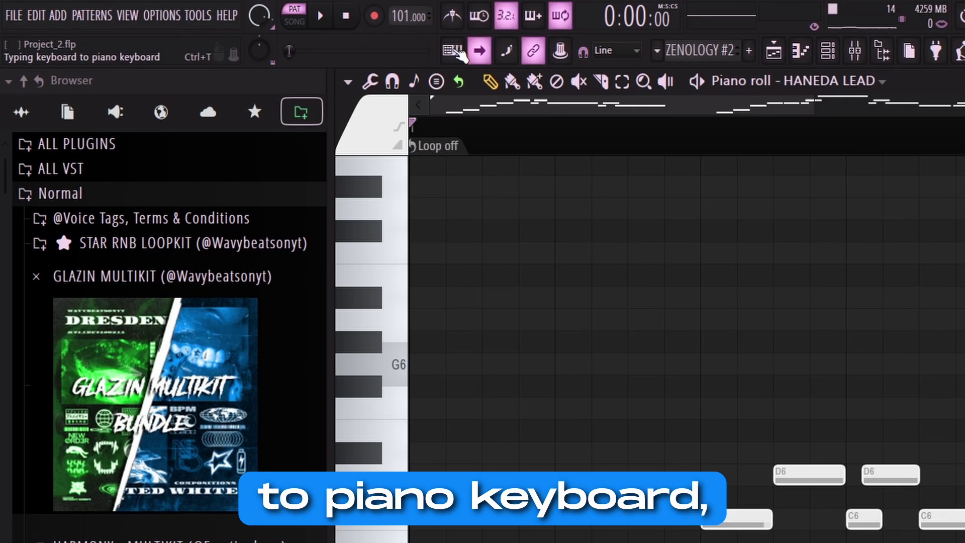
# Browse the root note and scale layout options of the typing-keyboard-to-piano feature
pyautogui.rightClick(455, 51)
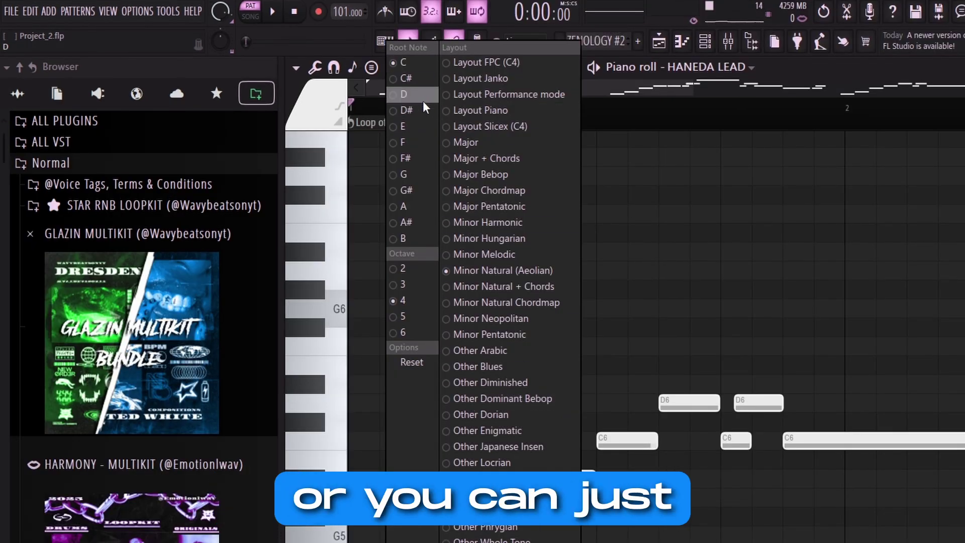
pyautogui.click(490, 113)
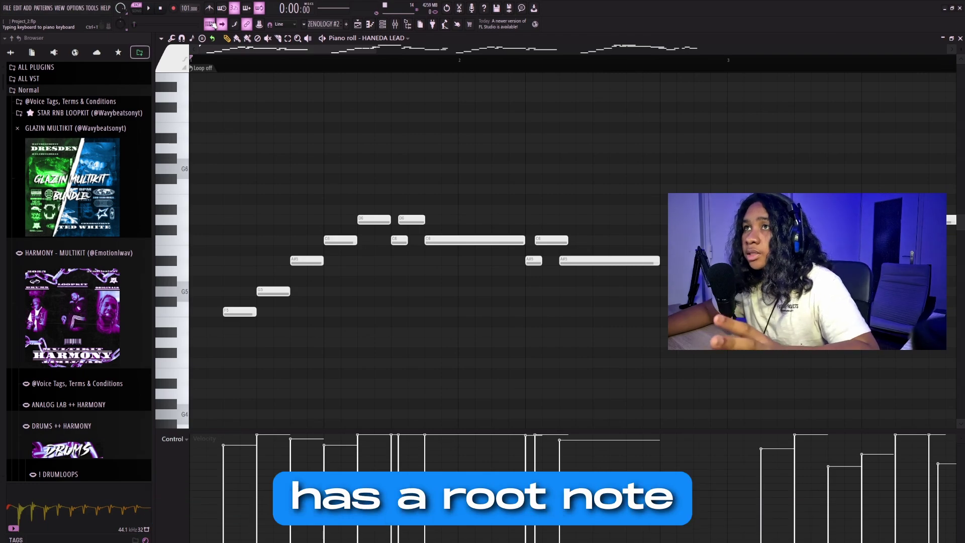
pyautogui.rightClick(213, 25)
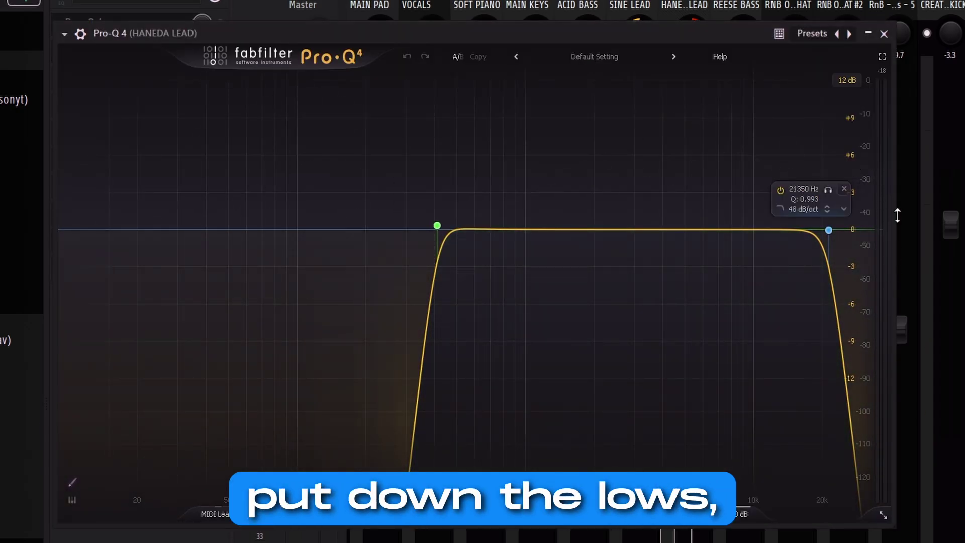
# Close the HANEDA LEAD's Pro-Q 4 and the REESE BASS's Omnisphere to view the REESE BASS notes
pyautogui.click(885, 34)
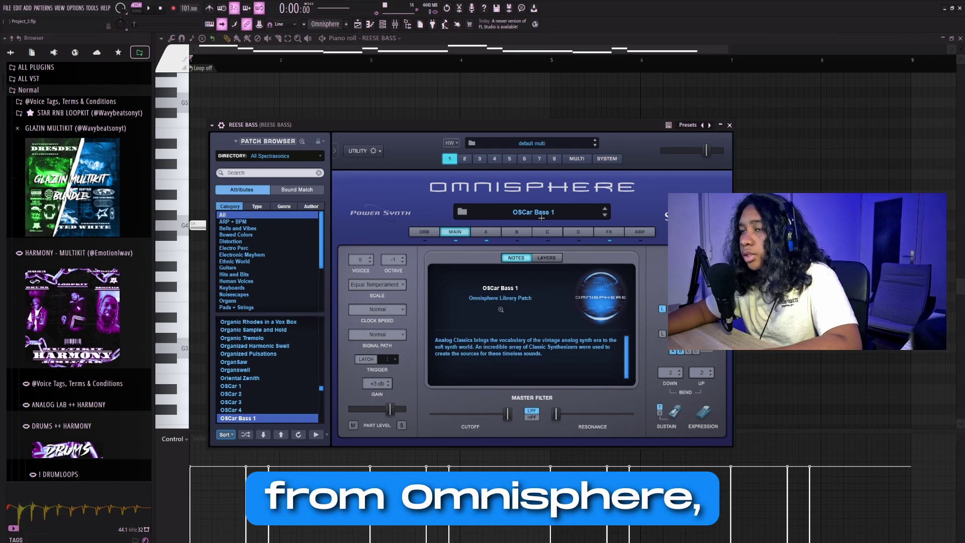
pyautogui.click(730, 125)
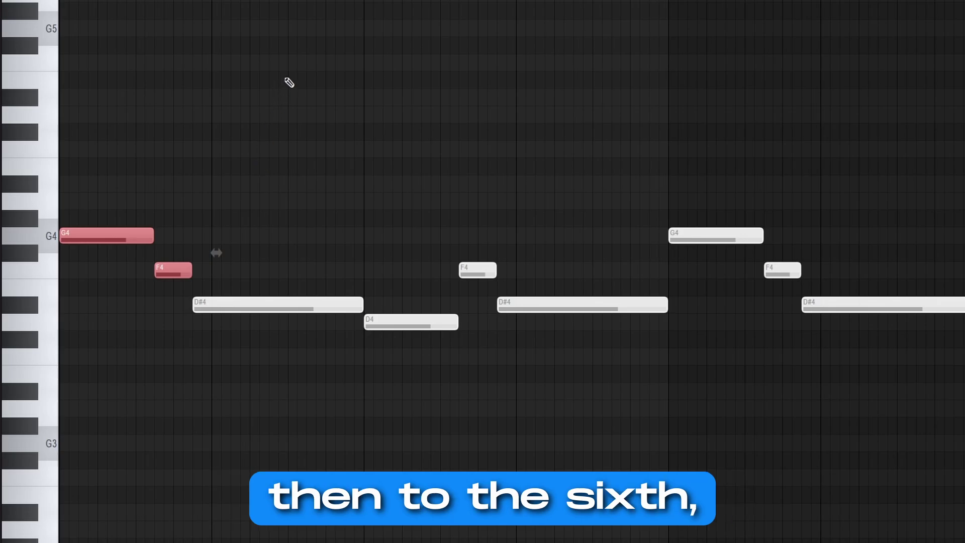
# Highlight the opening REESE BASS notes one after another from G4 down to D4 and back, and play the pattern
pyautogui.moveTo(198, 108); pyautogui.dragTo(360, 398)
pyautogui.moveTo(427, 123); pyautogui.dragTo(360, 439)
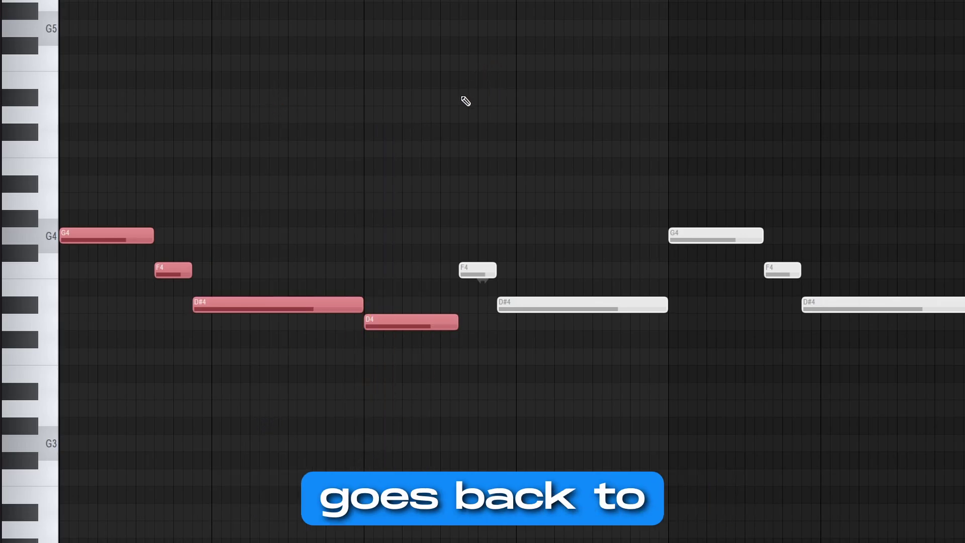
pyautogui.moveTo(475, 176); pyautogui.dragTo(466, 317)
pyautogui.moveTo(586, 198); pyautogui.dragTo(584, 433)
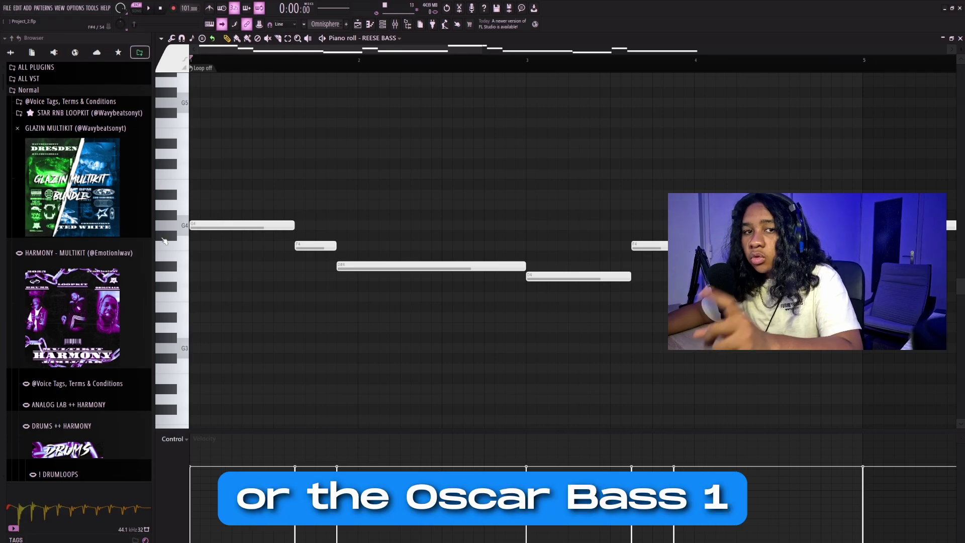
pyautogui.press('space')
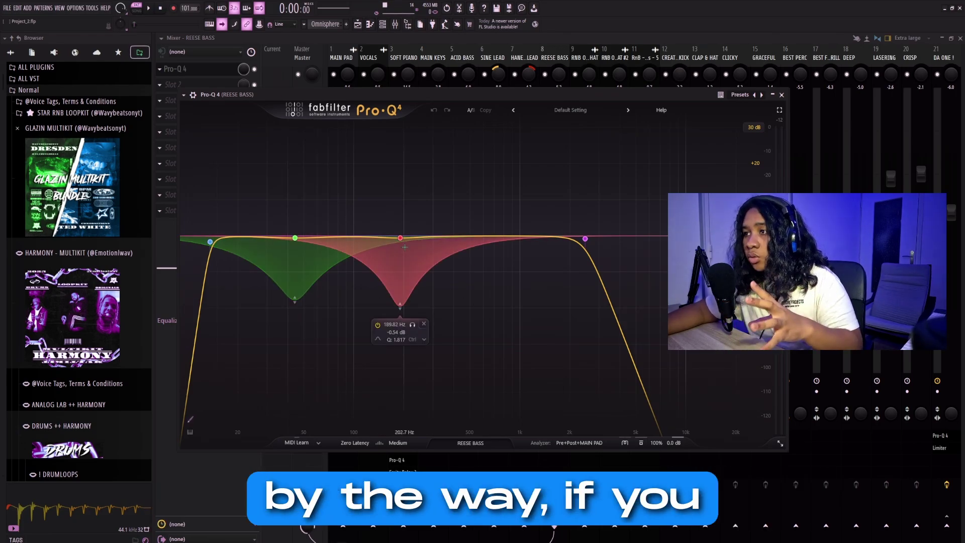
# Show the external sidechain input choices in the analyzer settings of the REESE BASS's Pro-Q 4
pyautogui.click(579, 442)
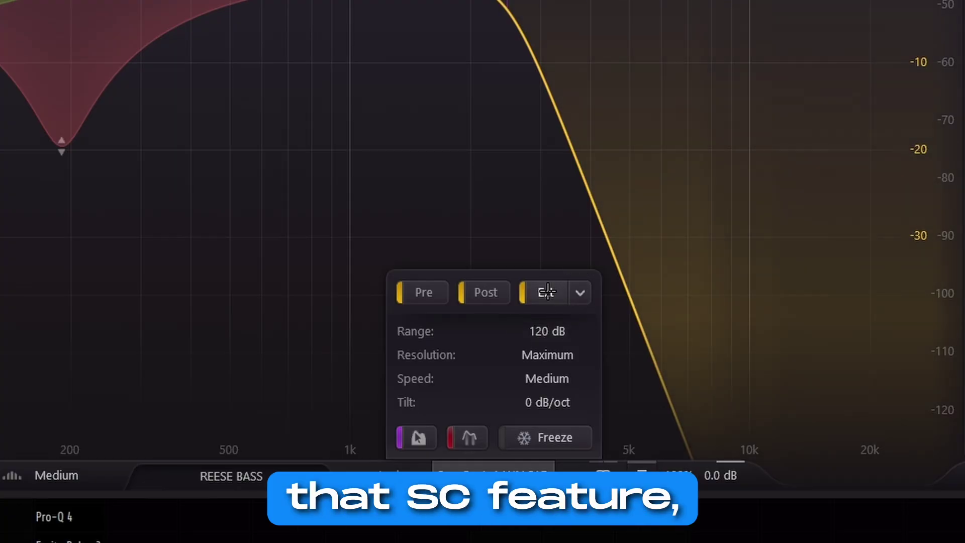
pyautogui.click(582, 294)
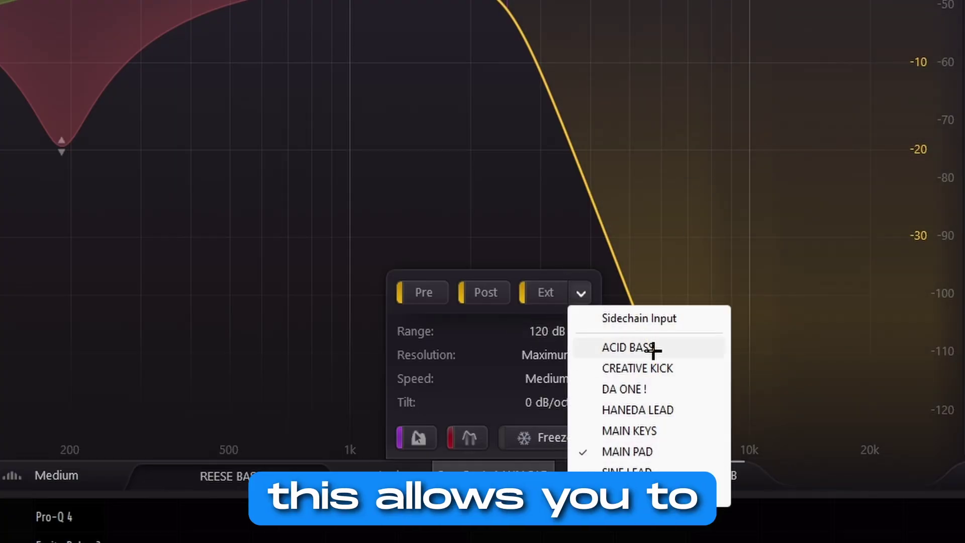
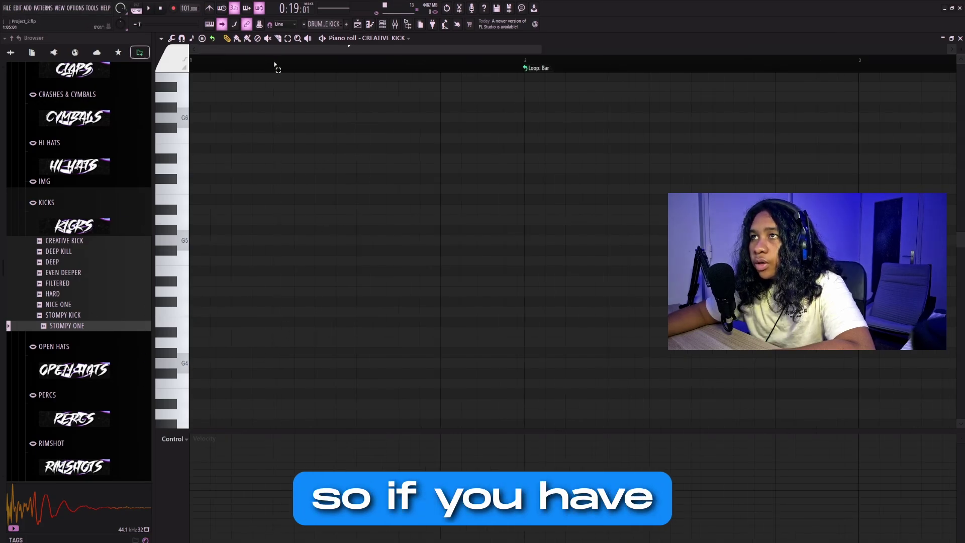
# Build the CREATIVE KICK rhythm from three evenly spaced C5 notes in the first bar and play it
pyautogui.moveTo(274, 66); pyautogui.dragTo(90, 103)
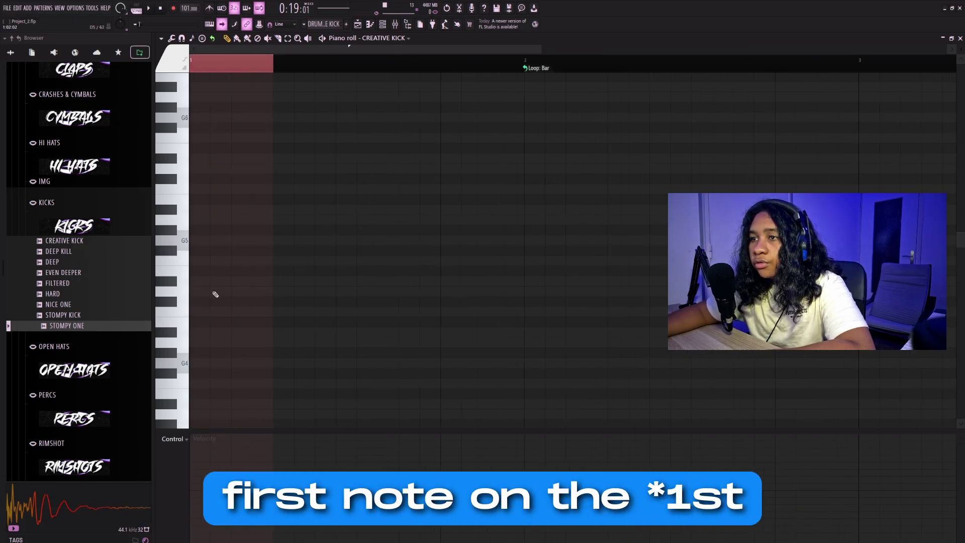
pyautogui.click(258, 314)
pyautogui.moveTo(274, 66); pyautogui.dragTo(300, 65)
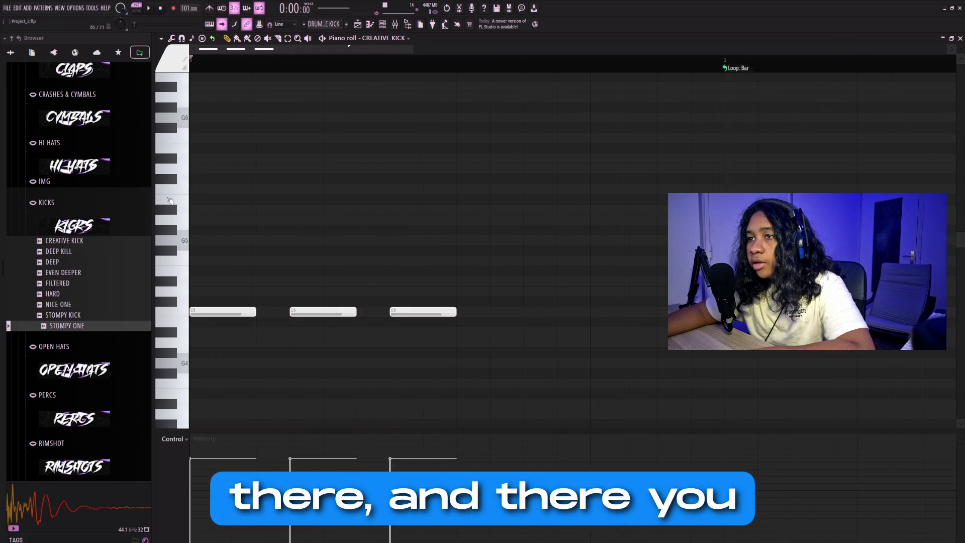
pyautogui.press('space')
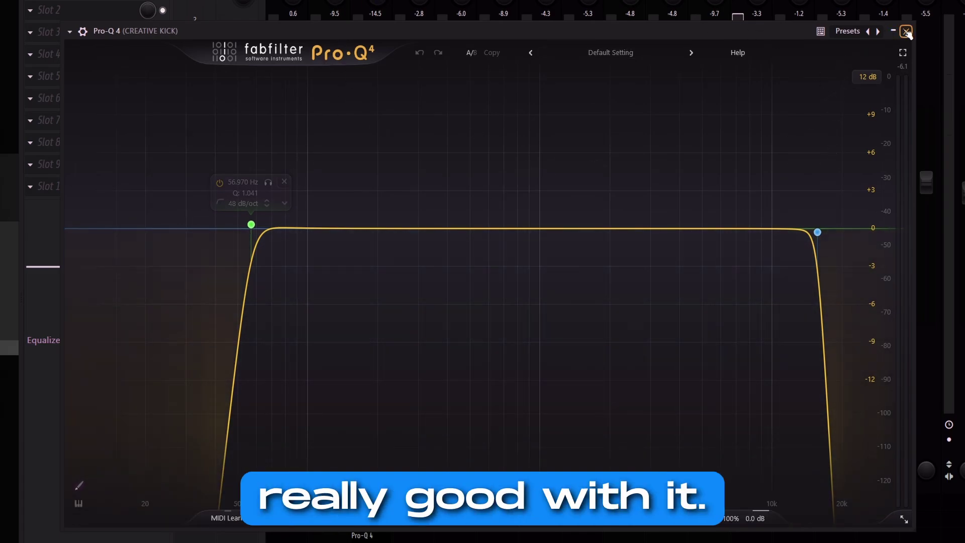
# Close the CREATIVE KICK's Pro-Q 4 and audition the CLAP & HAT sample from the kit's CLAPS folder
pyautogui.click(907, 32)
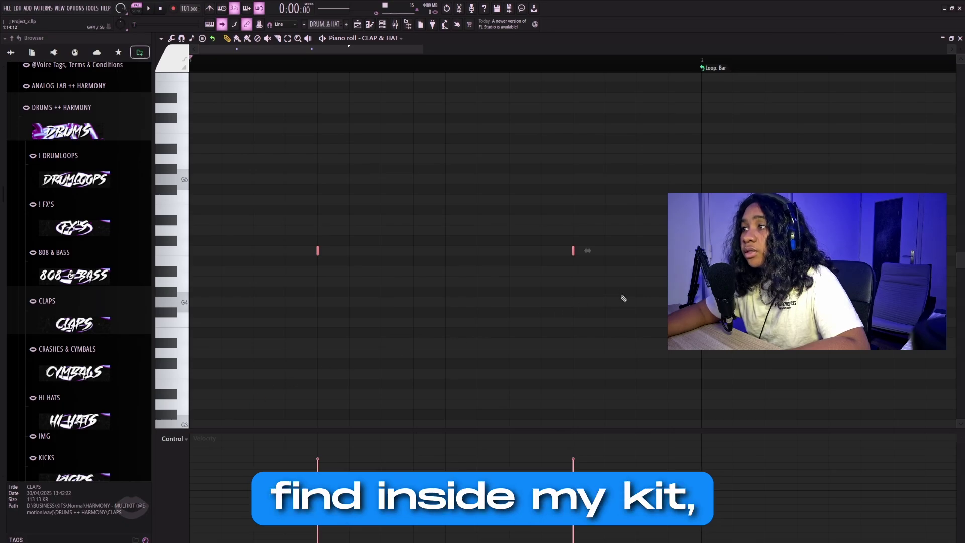
pyautogui.click(48, 301)
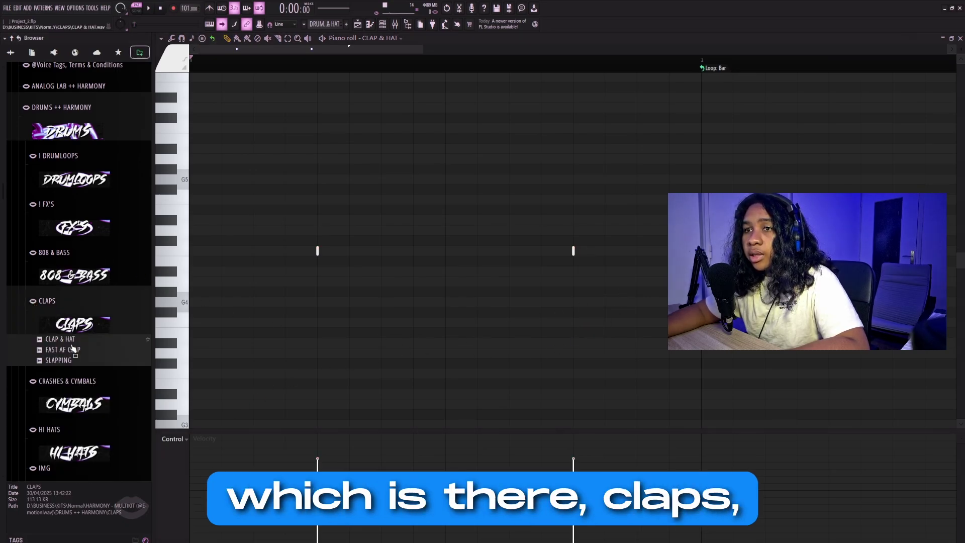
pyautogui.click(62, 341)
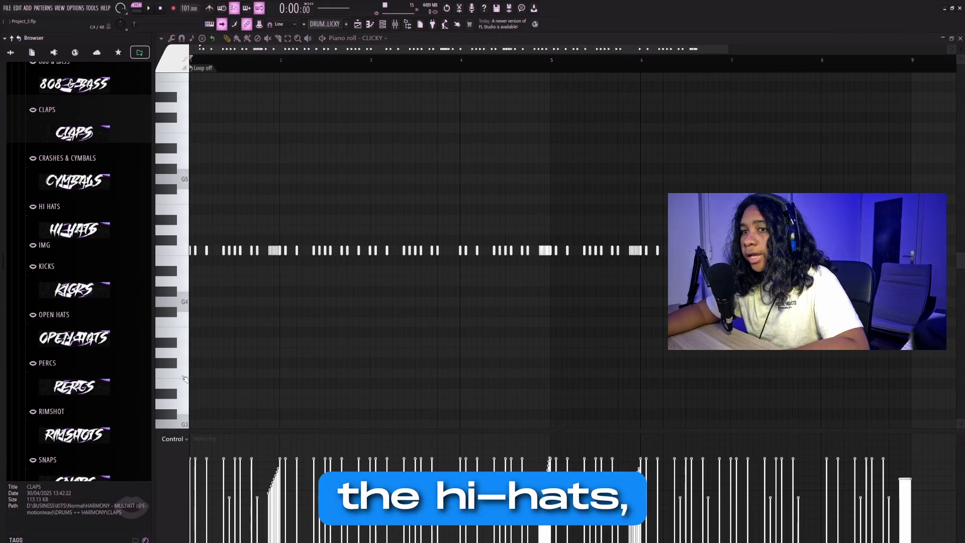
# Find the HI HATS folder inside DRUMS ++ HARMONY, audition its CLICKY sample, and collapse the folder again
pyautogui.scroll(3, 43, 338)
pyautogui.scroll(5, 44, 338)
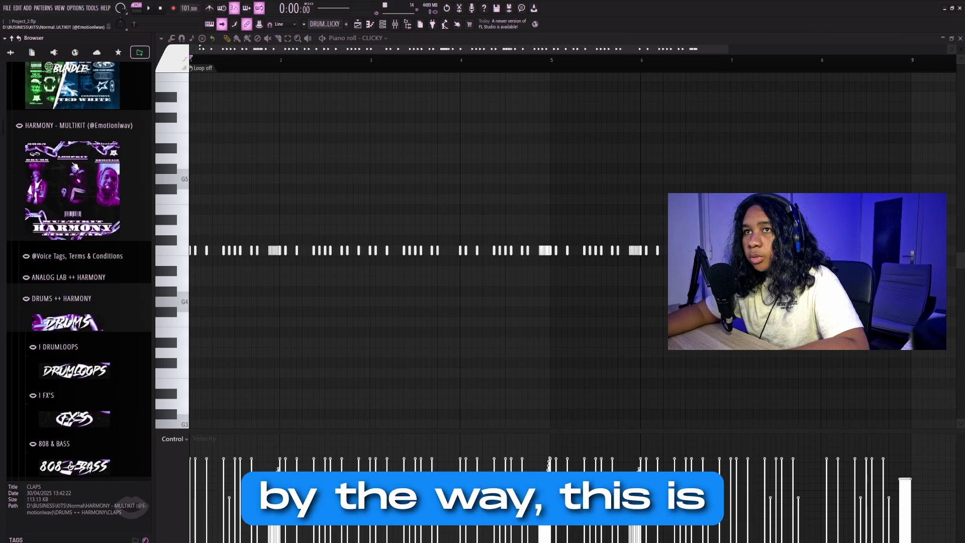
pyautogui.scroll(-5, 43, 338)
pyautogui.scroll(3, 104, 210)
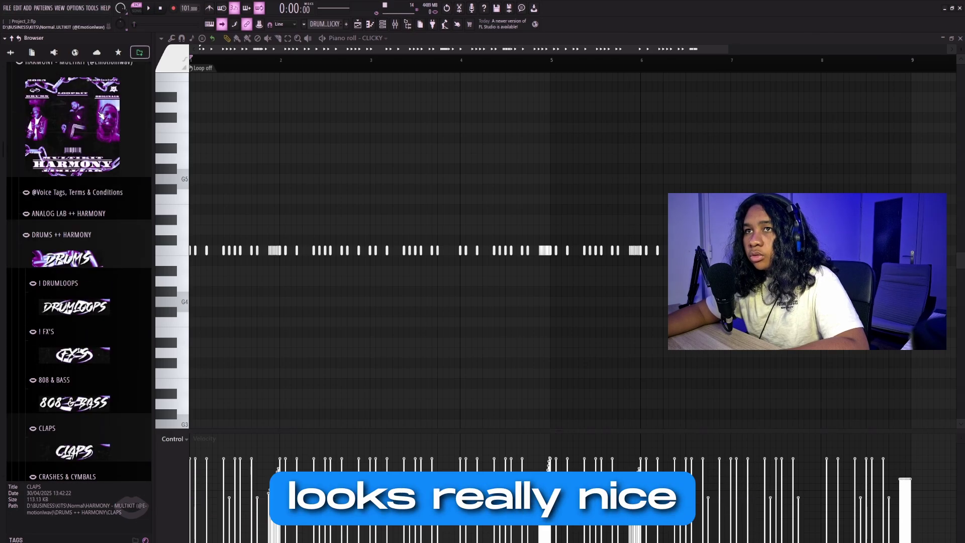
pyautogui.click(71, 239)
pyautogui.click(70, 240)
pyautogui.scroll(-4, 71, 312)
pyautogui.scroll(-3, 71, 312)
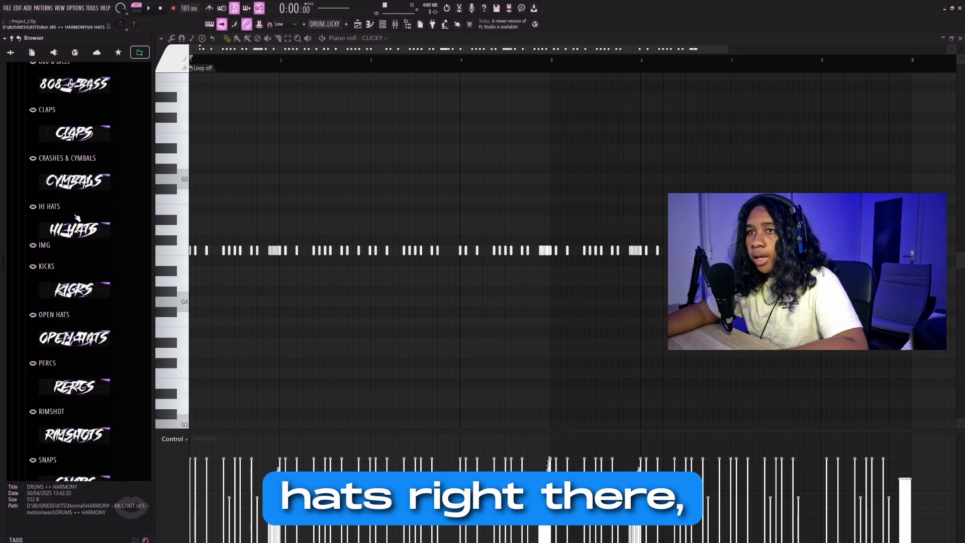
pyautogui.click(71, 232)
pyautogui.click(45, 245)
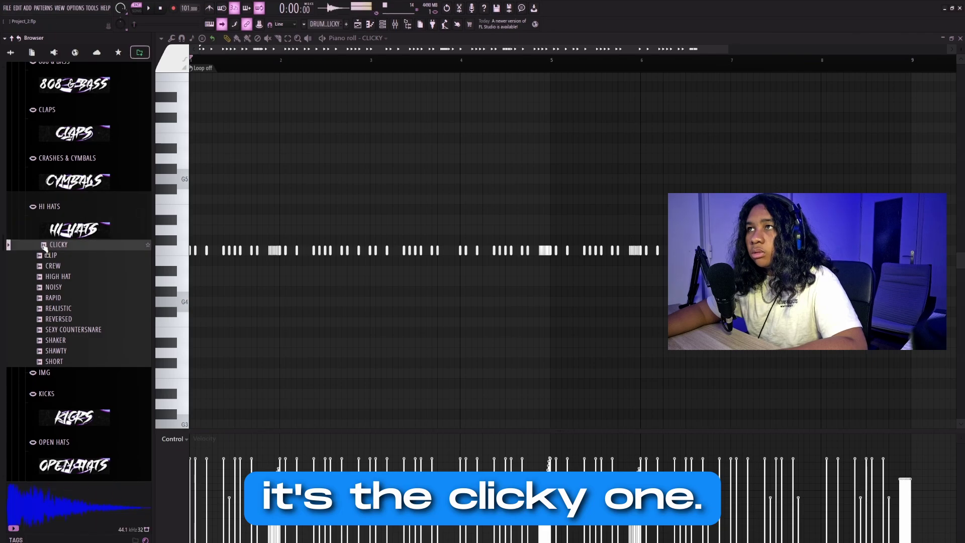
pyautogui.click(112, 229)
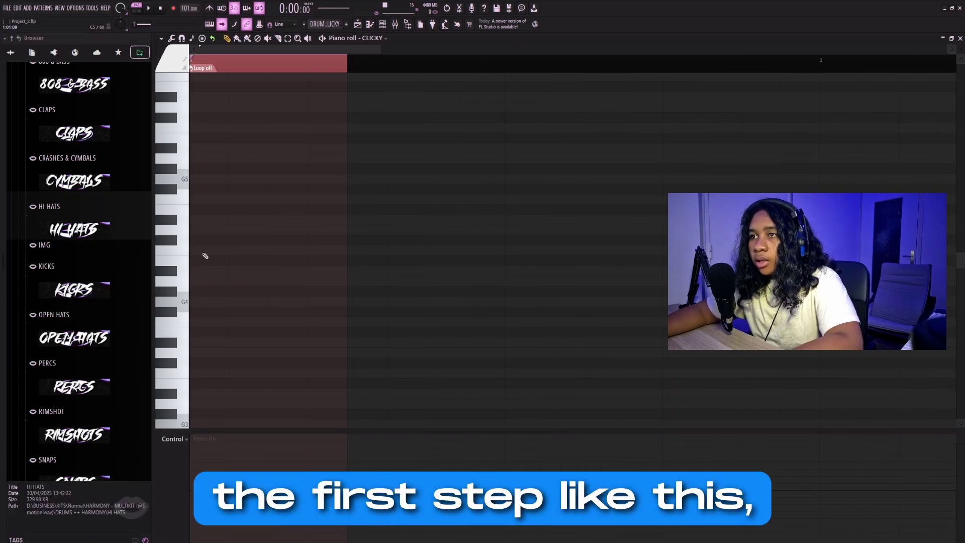
# Place C5 hi-hat notes on the first two steps of the CLICKY pattern and mark out the second beat
pyautogui.click(204, 253)
pyautogui.click(244, 251)
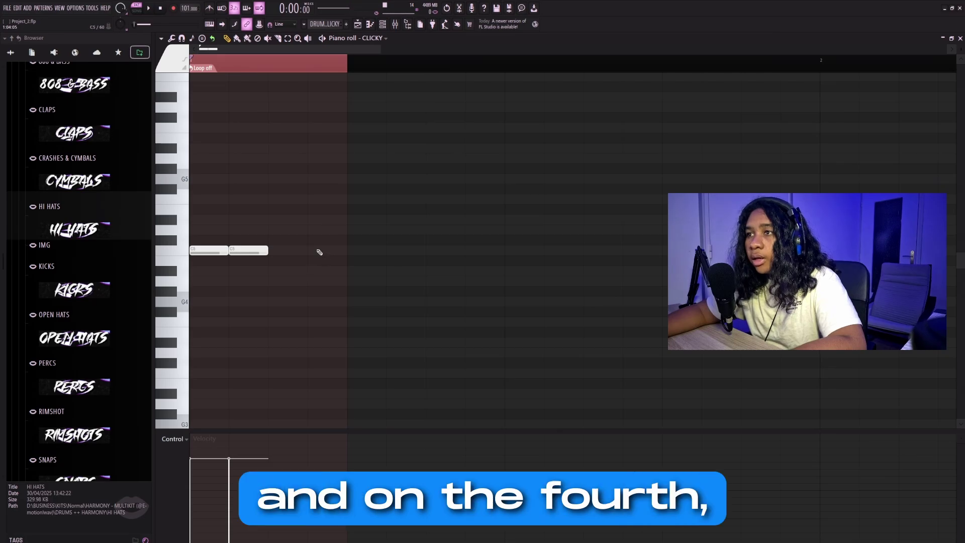
pyautogui.moveTo(521, 196); pyautogui.dragTo(360, 352)
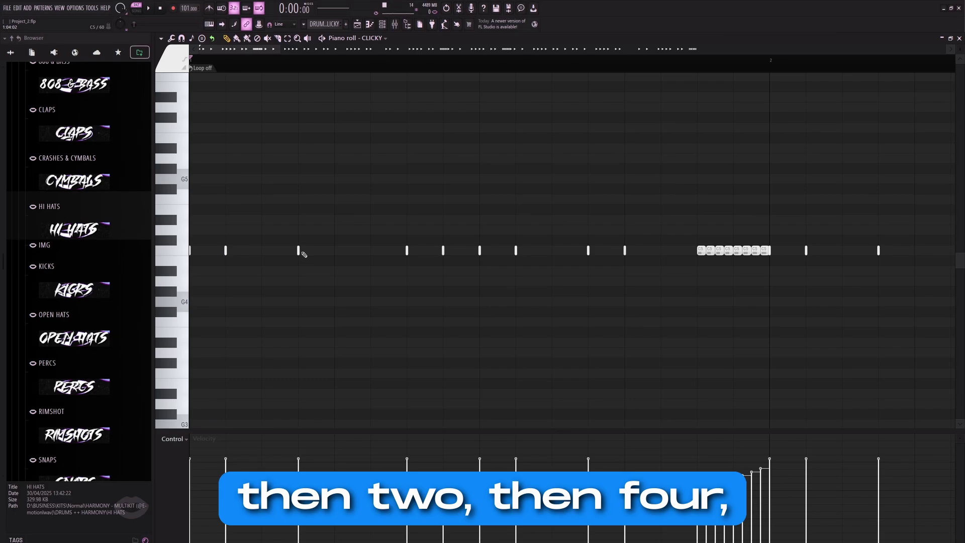
# Highlight the middle hi-hats in the first bar of the full CLICKY pattern and play the pattern
pyautogui.moveTo(384, 207); pyautogui.dragTo(658, 296)
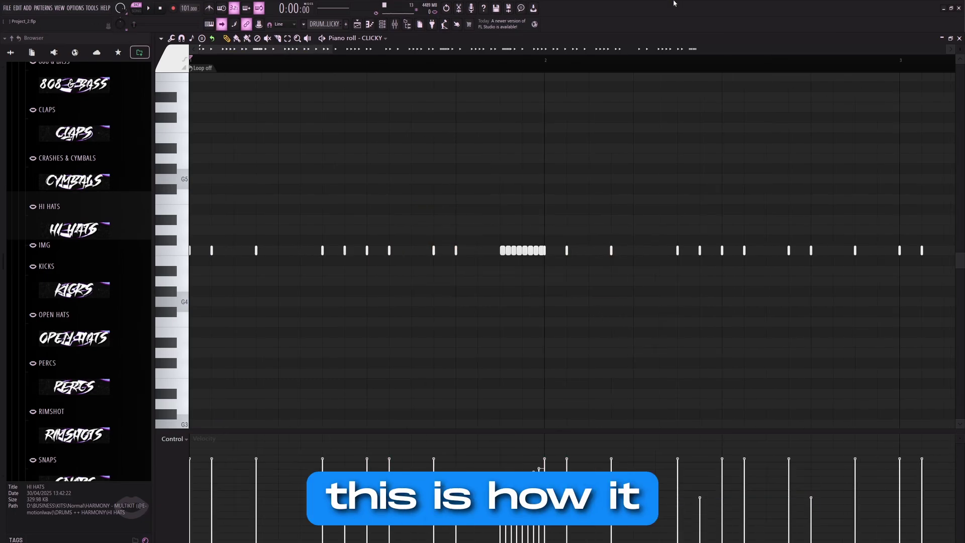
pyautogui.press('space')
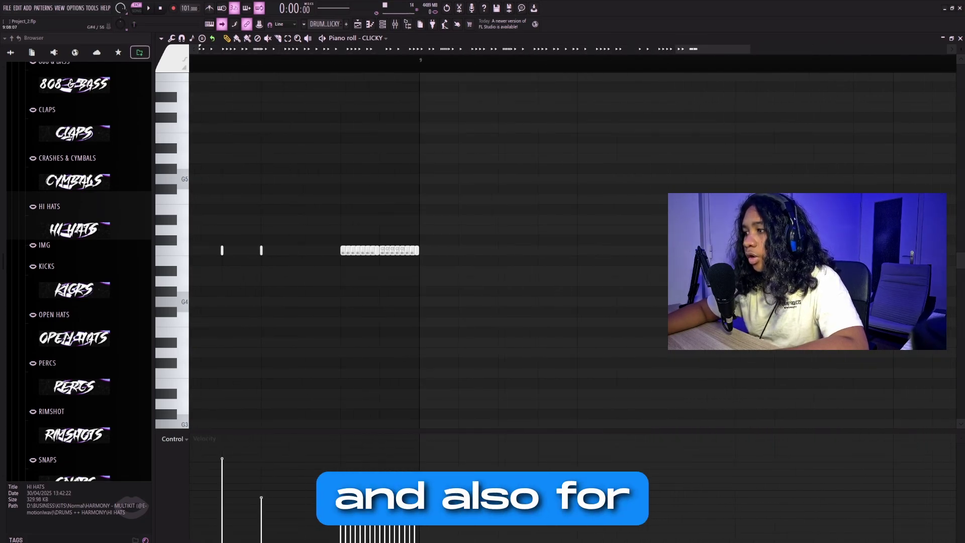
# Show note panning in the control lane for the rolls at the end of the CLICKY pattern
pyautogui.click(172, 439)
pyautogui.click(202, 480)
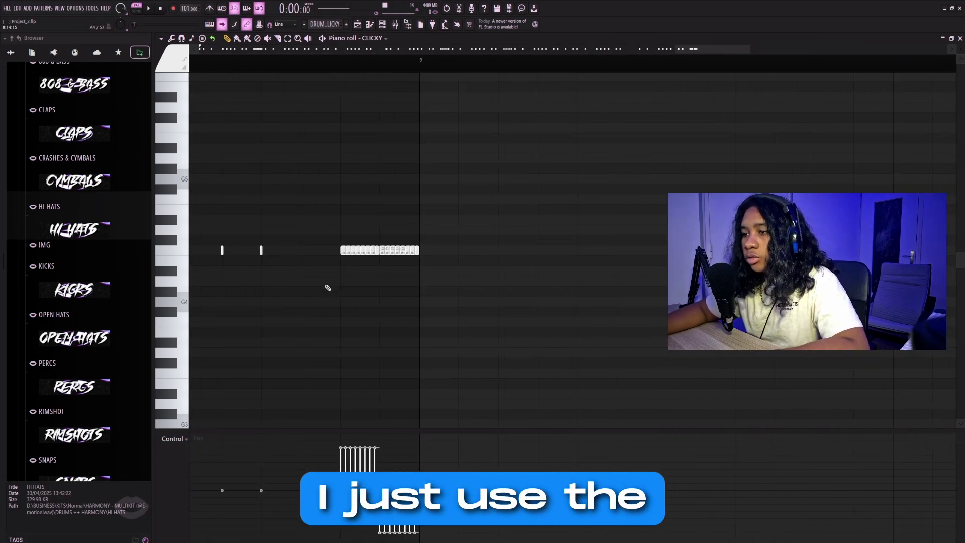
# Add a one-step C5 note near the end of bar 8 and chop it into eight with the arpeggiator's time multiplier
pyautogui.scroll(2, 303, 293)
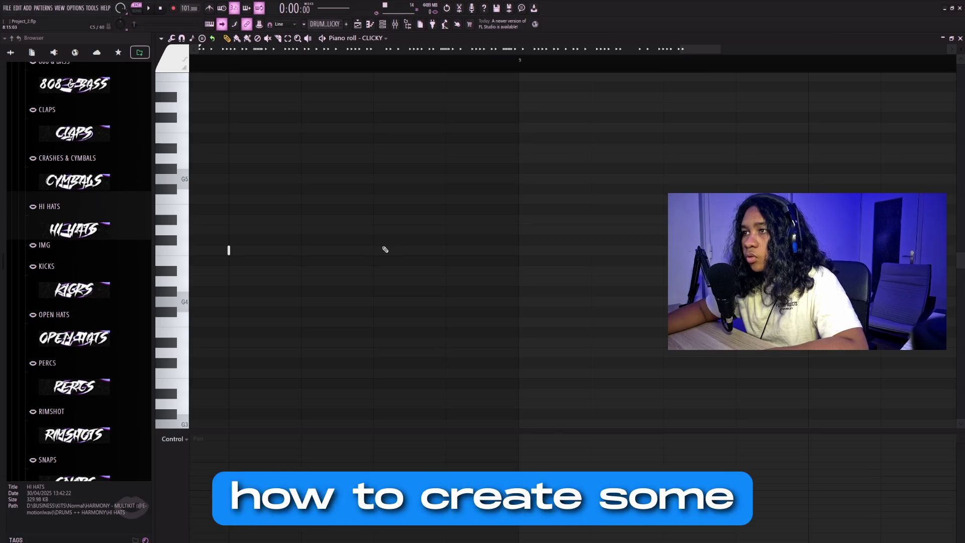
pyautogui.click(377, 251)
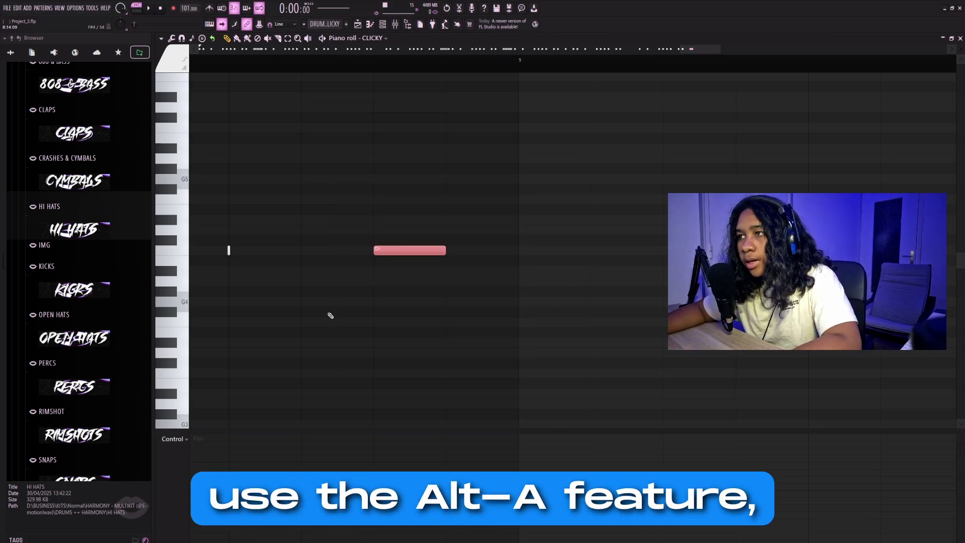
pyautogui.hotkey('alt', 'a')
pyautogui.moveTo(465, 201); pyautogui.dragTo(550, 185)
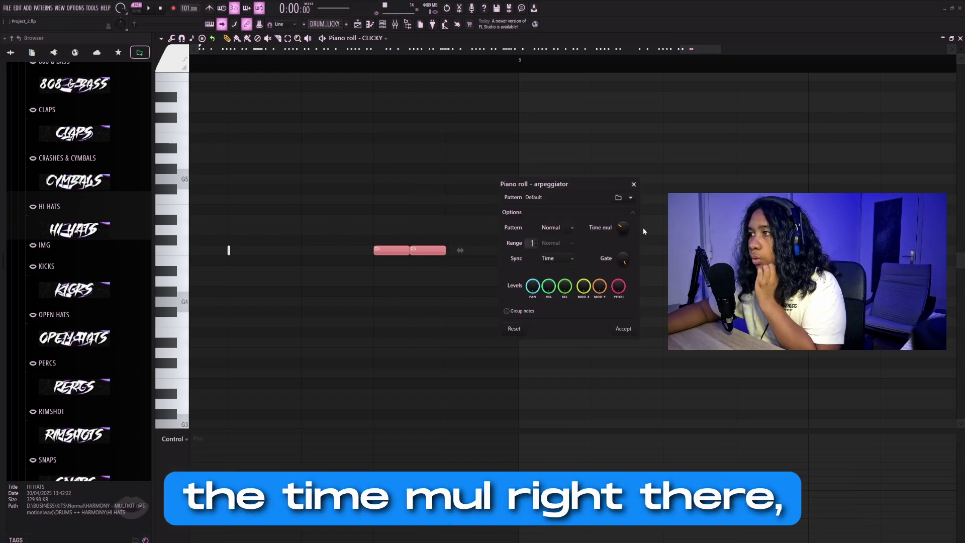
pyautogui.click(624, 328)
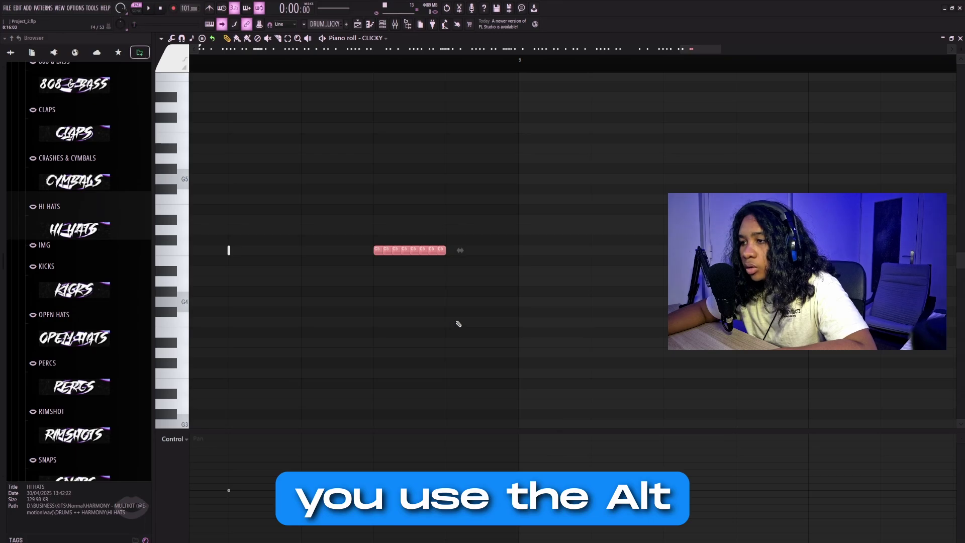
# Pan the eight-note roll fully to one side, duplicate it, pan the copy to the opposite side, and play the pattern
pyautogui.scroll(-1, 475, 290)
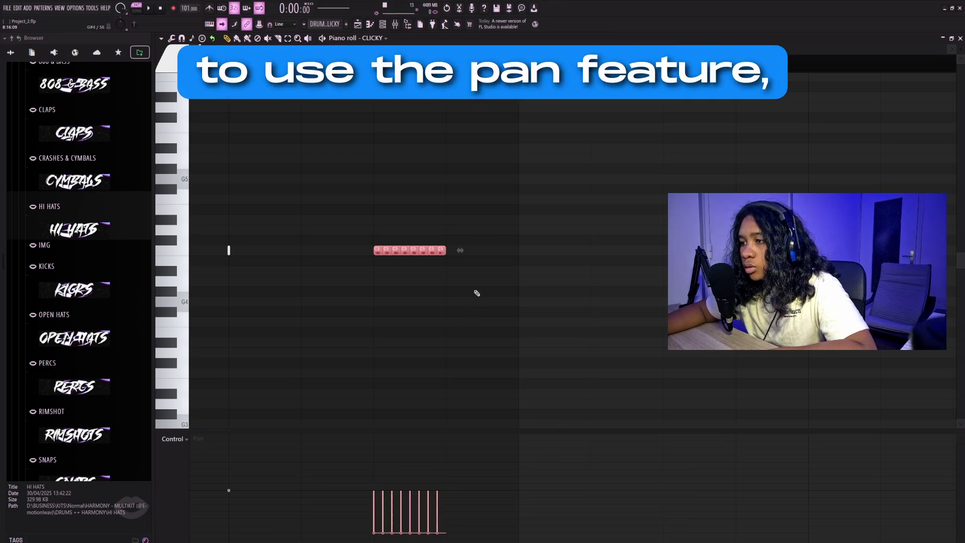
pyautogui.scroll(5, 474, 297)
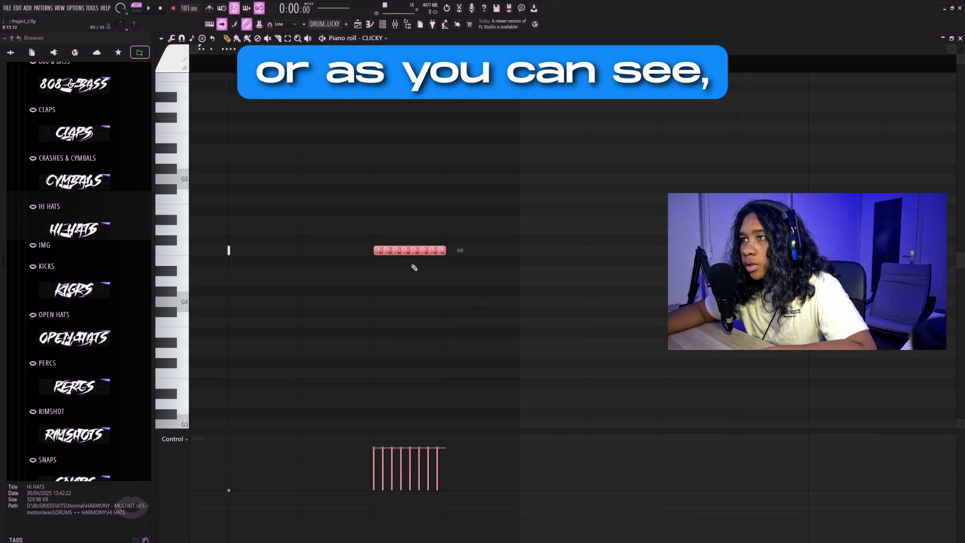
pyautogui.hotkey('ctrl', 'b')
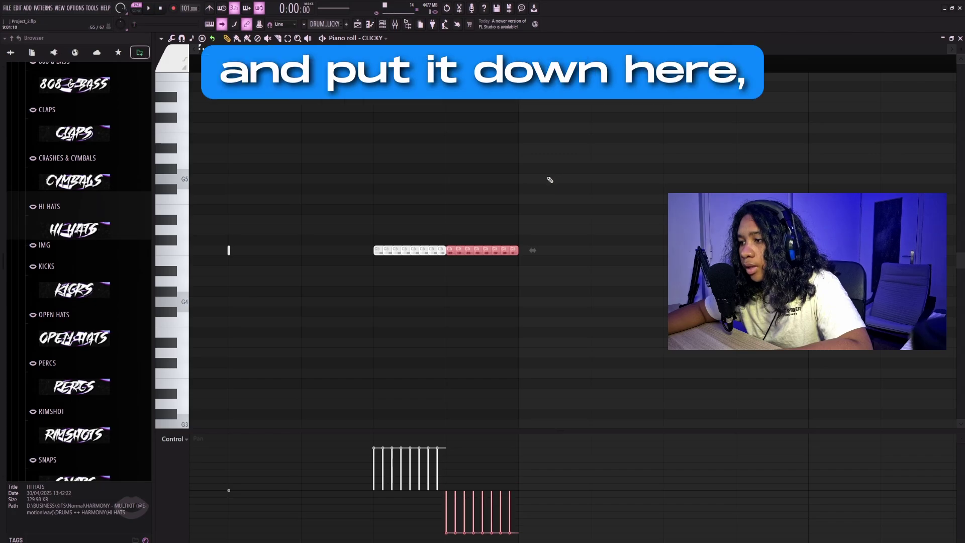
pyautogui.click(224, 68)
pyautogui.press('space')
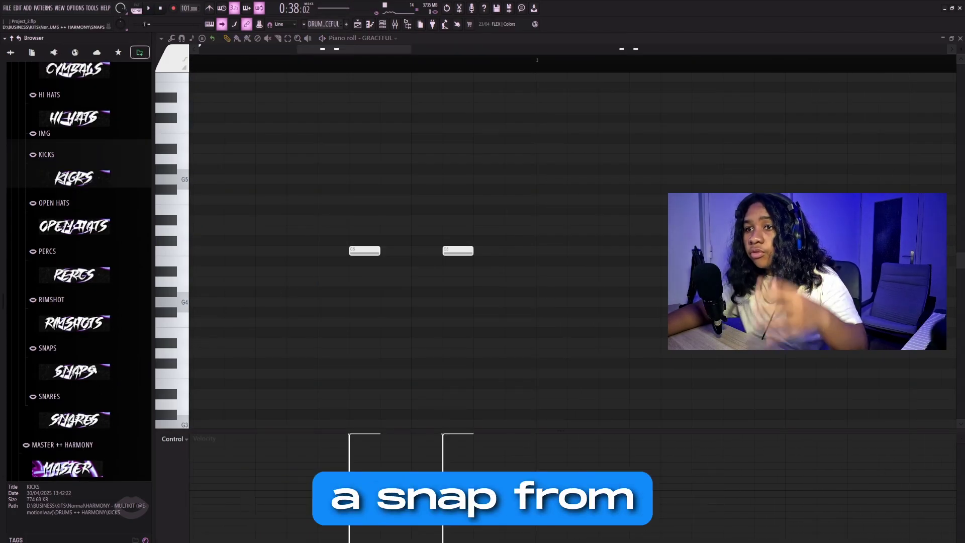
# Preview the GRACEFUL sample from the kit's SNAPS folder
pyautogui.click(69, 356)
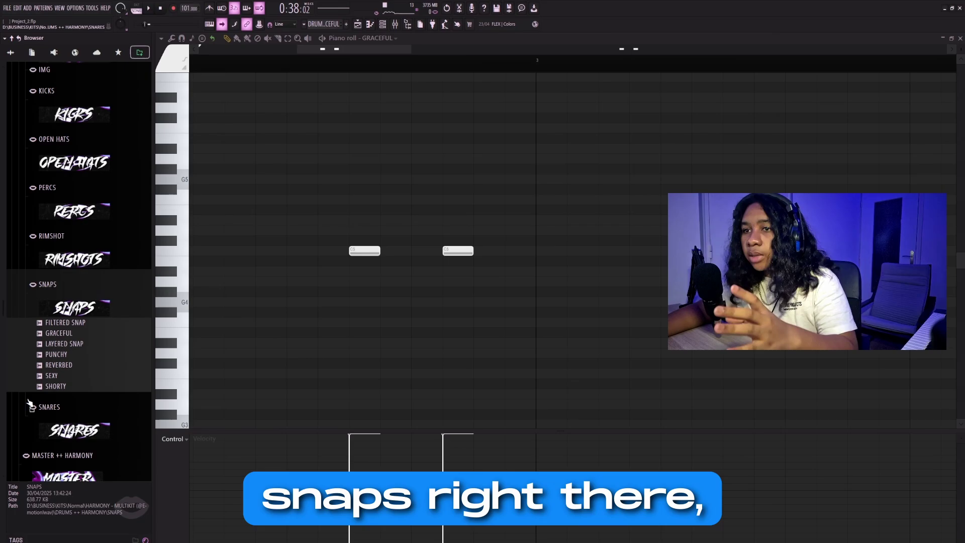
pyautogui.click(36, 333)
pyautogui.scroll(-2, 502, 199)
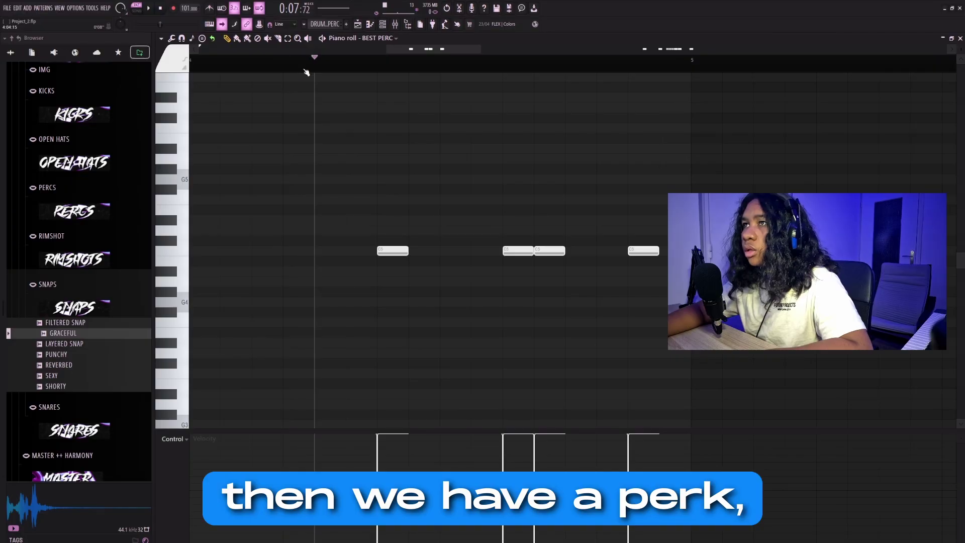
# Preview BEST PERC from the PERCS folder and play the roll section in bar 8 of its pattern
pyautogui.click(48, 187)
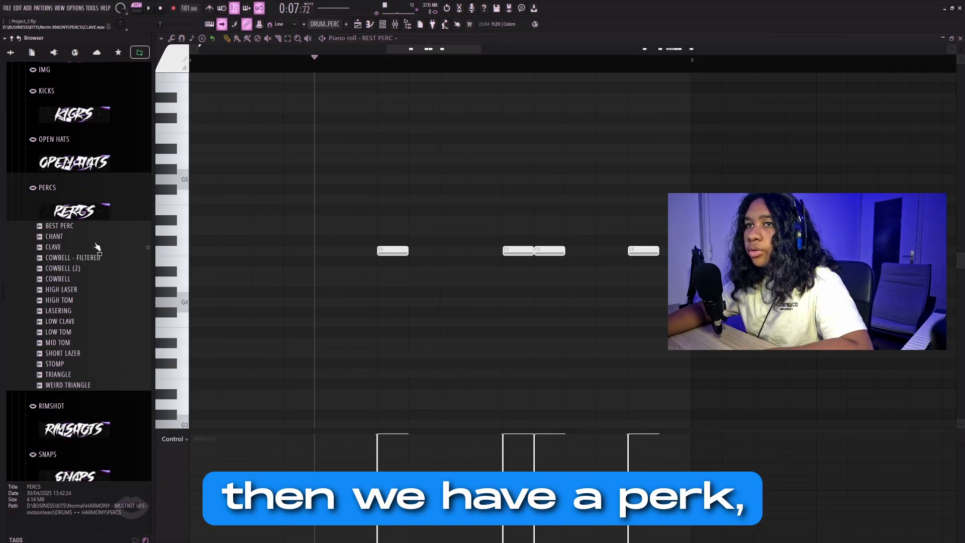
pyautogui.click(73, 227)
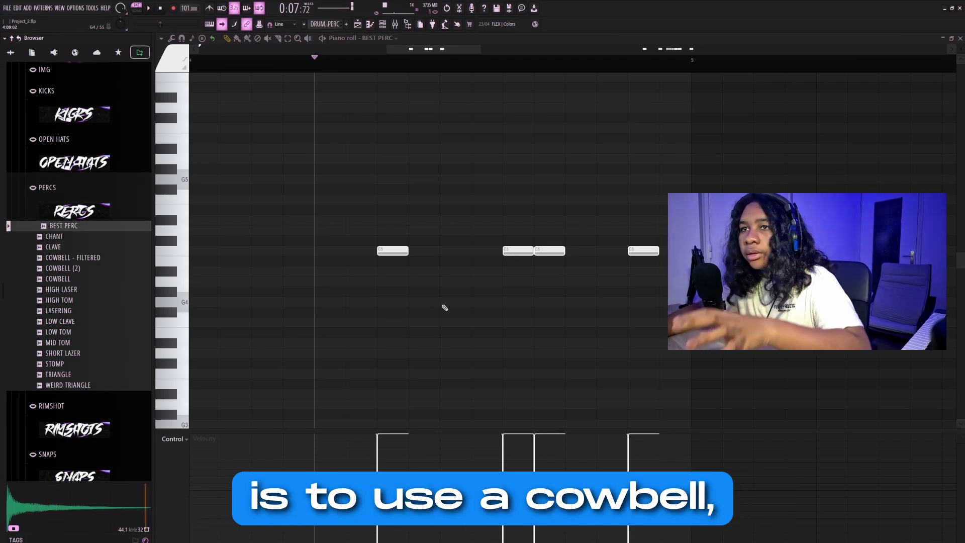
pyautogui.scroll(-1, 660, 303)
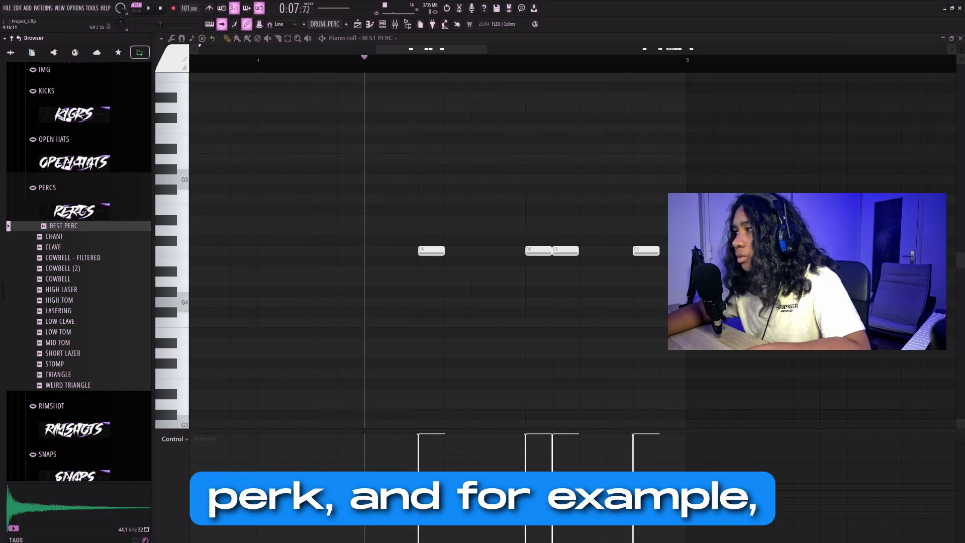
pyautogui.hscroll(8, 565, 254)
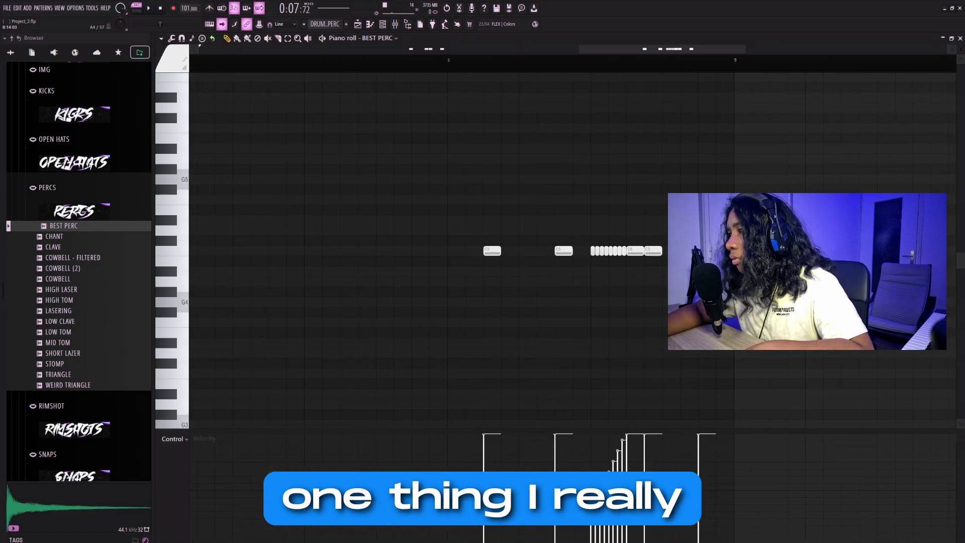
pyautogui.moveTo(607, 236); pyautogui.dragTo(575, 272)
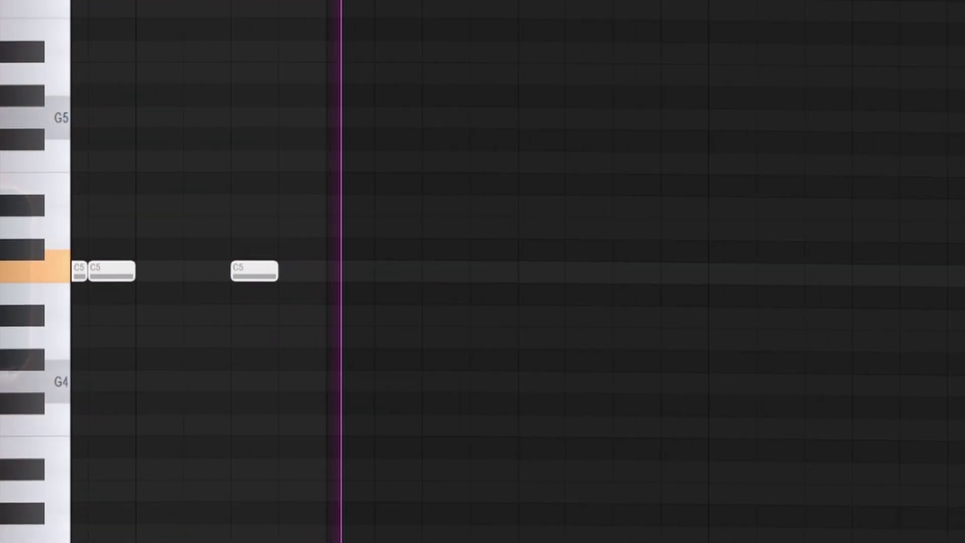
pyautogui.press('space')
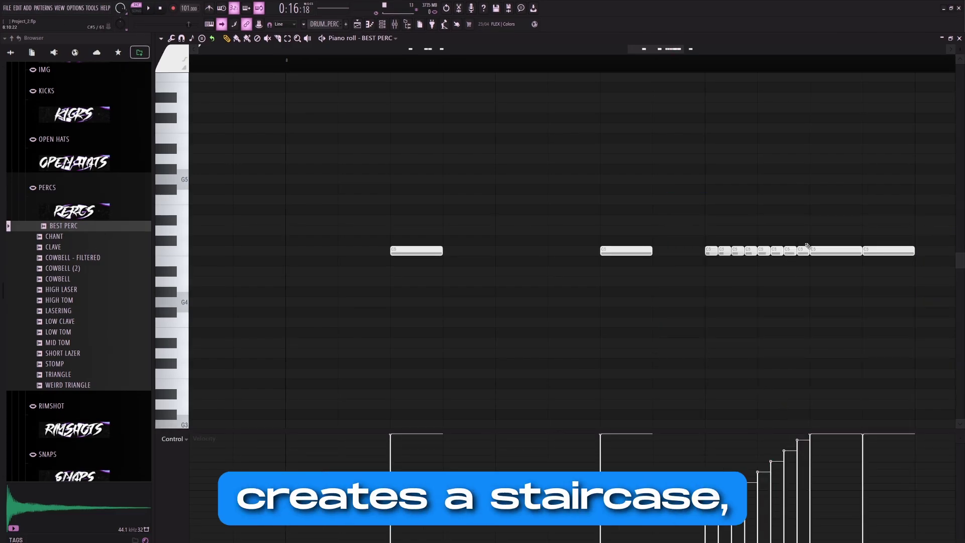
# Select the eight roll notes in bar 8 of the BEST PERC pattern and redraw their velocities as a rising ramp
pyautogui.moveTo(805, 236); pyautogui.dragTo(714, 294)
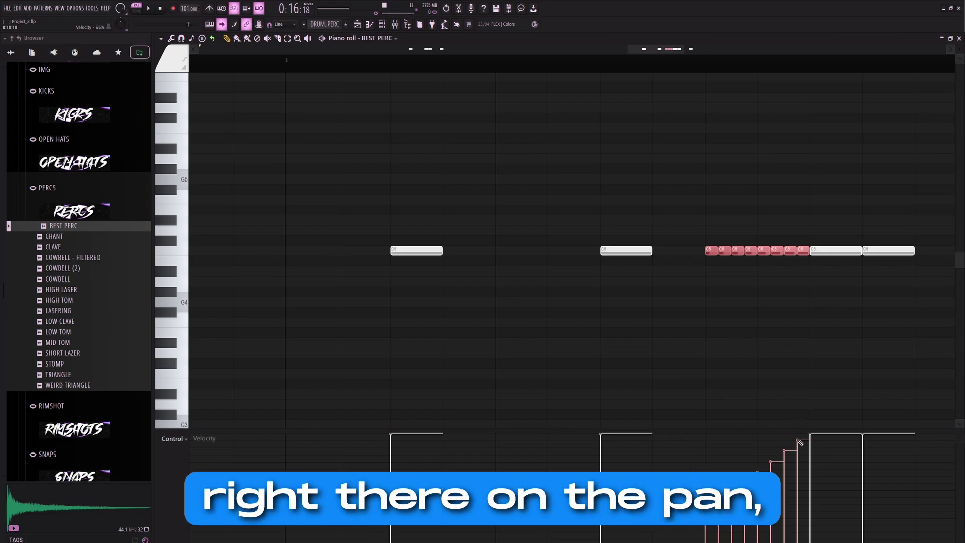
pyautogui.moveTo(799, 443); pyautogui.dragTo(712, 462)
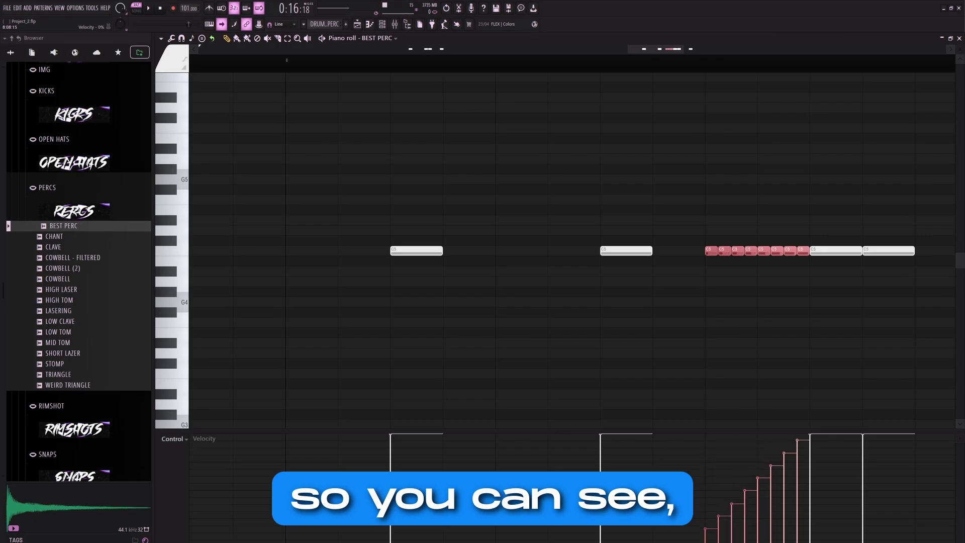
pyautogui.moveTo(707, 532); pyautogui.dragTo(703, 528)
pyautogui.moveTo(770, 319); pyautogui.dragTo(703, 337)
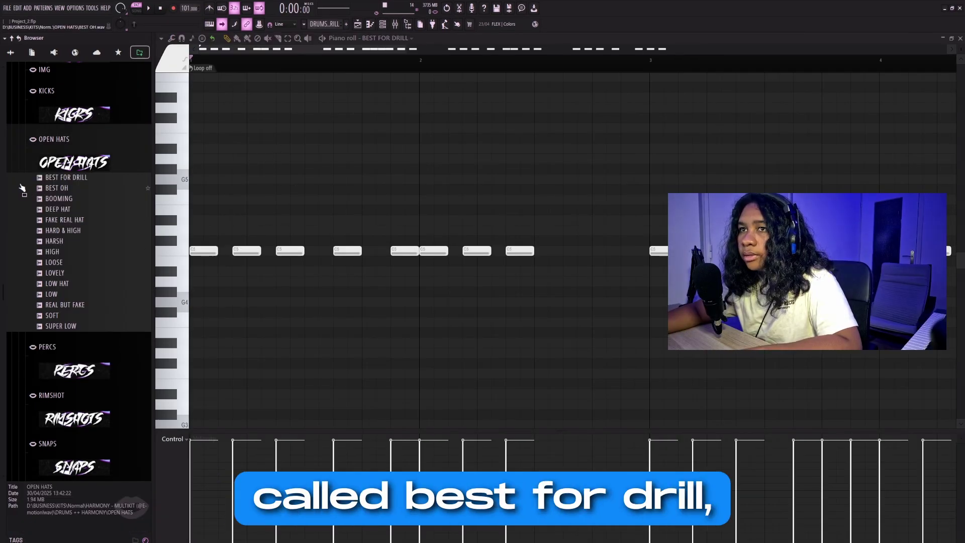
# Preview BEST FOR DRILL from the OPEN HATS folder and highlight the filler notes in the first bar of its pattern
pyautogui.click(70, 179)
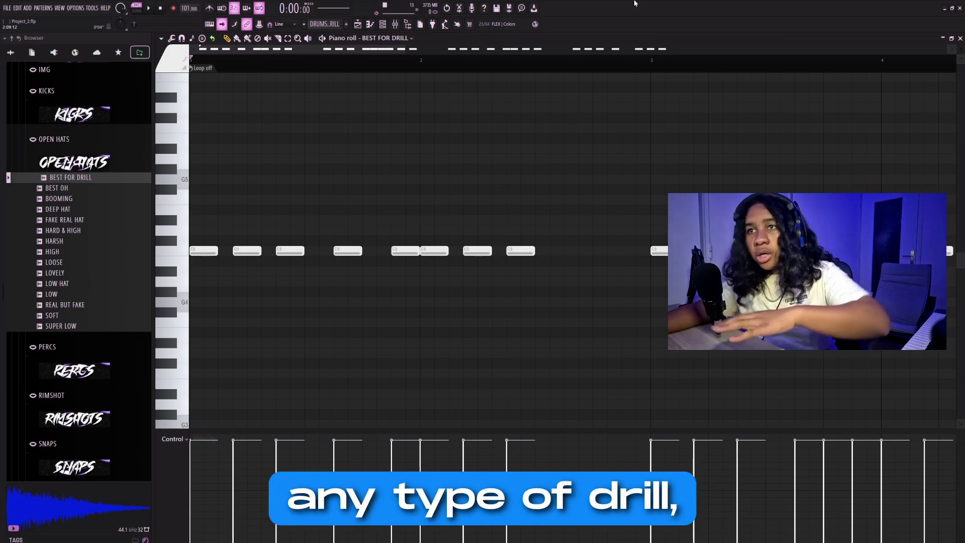
pyautogui.scroll(2, 185, 177)
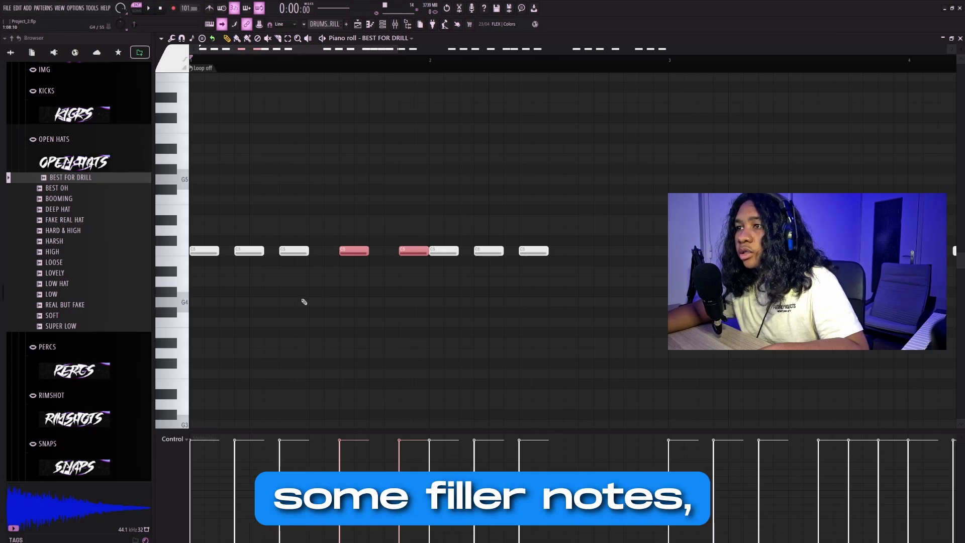
pyautogui.keyDown('ctrl'); pyautogui.click(454, 170); pyautogui.keyUp('ctrl')
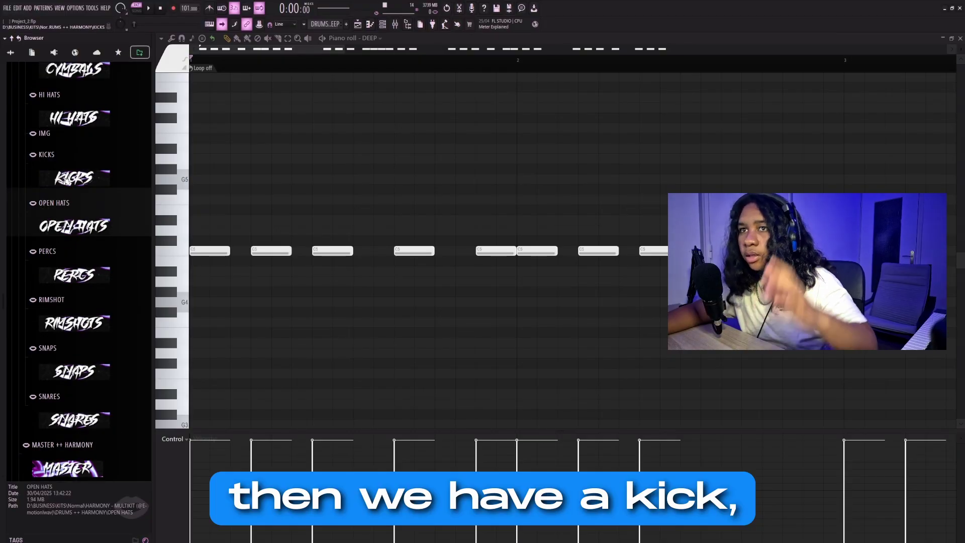
# Show the kit's KICKS folder as the source of the DEEP kick
pyautogui.click(40, 162)
pyautogui.click(53, 168)
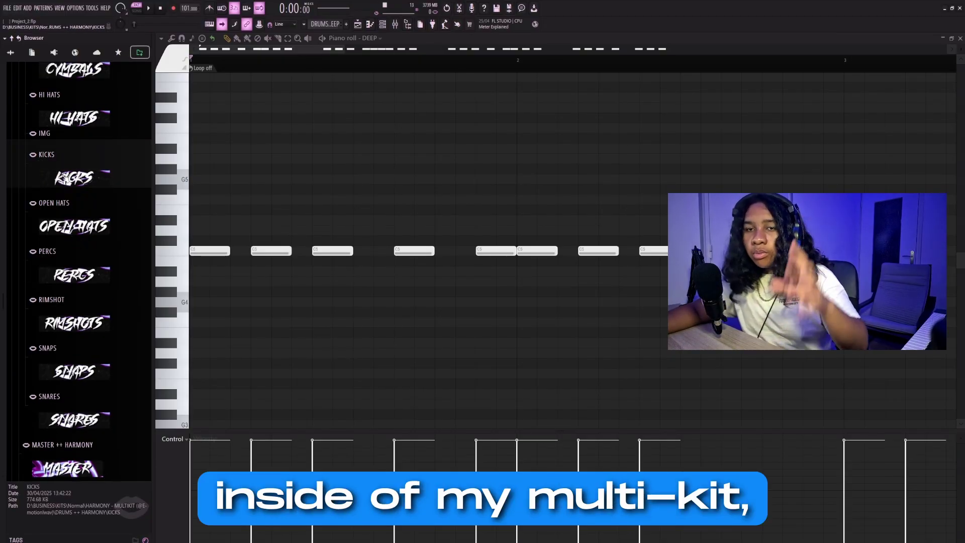
pyautogui.click(67, 178)
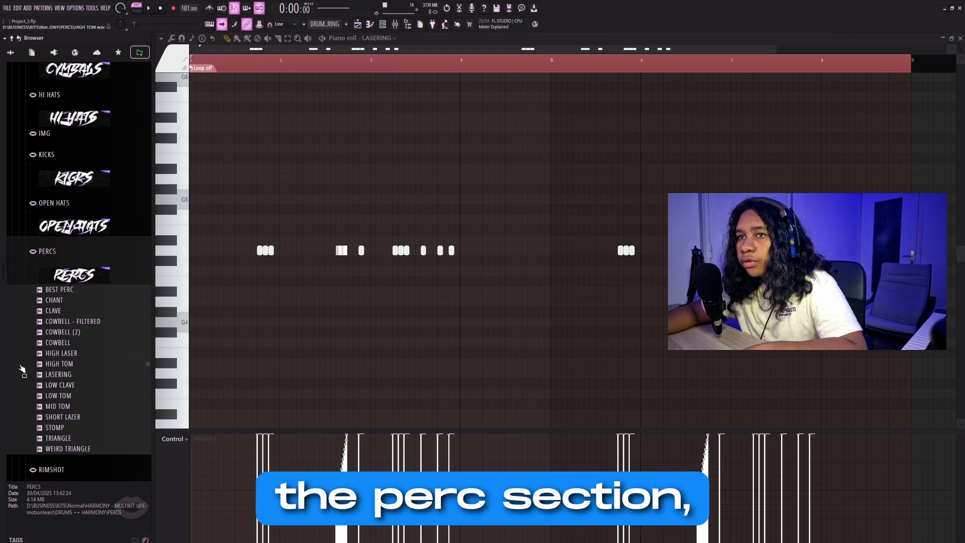
# Preview LASERING from the PERCS folder, play its pattern and highlight the three-note group at the end of bar 1
pyautogui.click(65, 375)
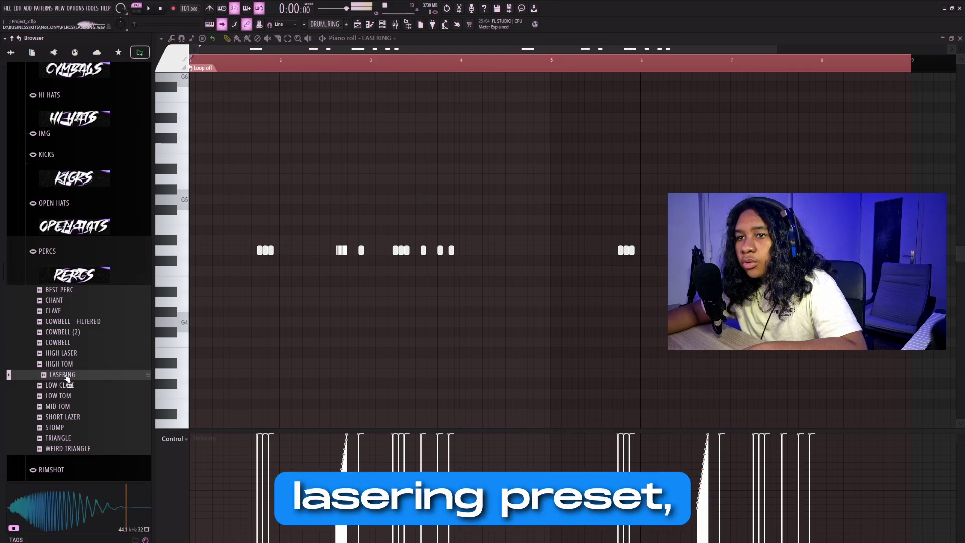
pyautogui.press('space')
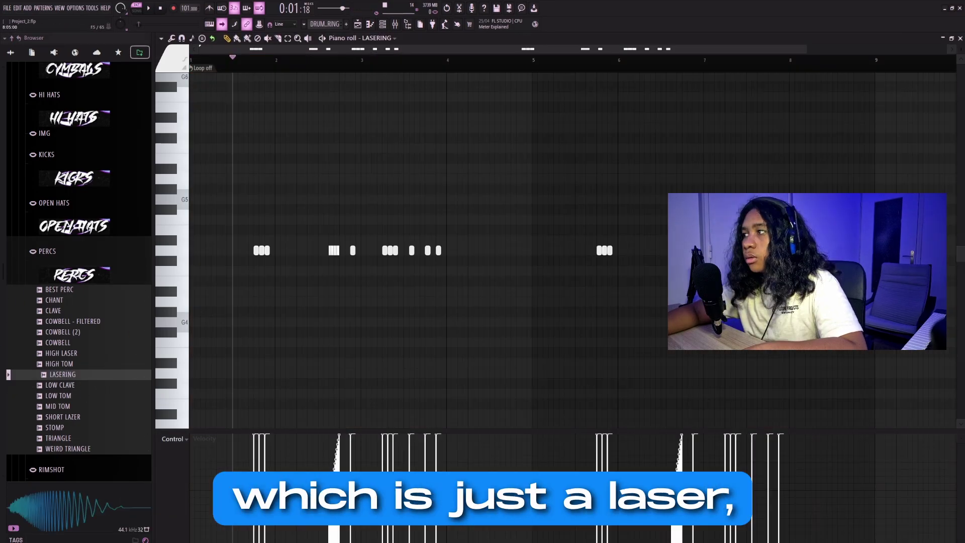
pyautogui.keyDown('ctrl'); pyautogui.moveTo(278, 218); pyautogui.dragTo(241, 288); pyautogui.keyUp('ctrl')
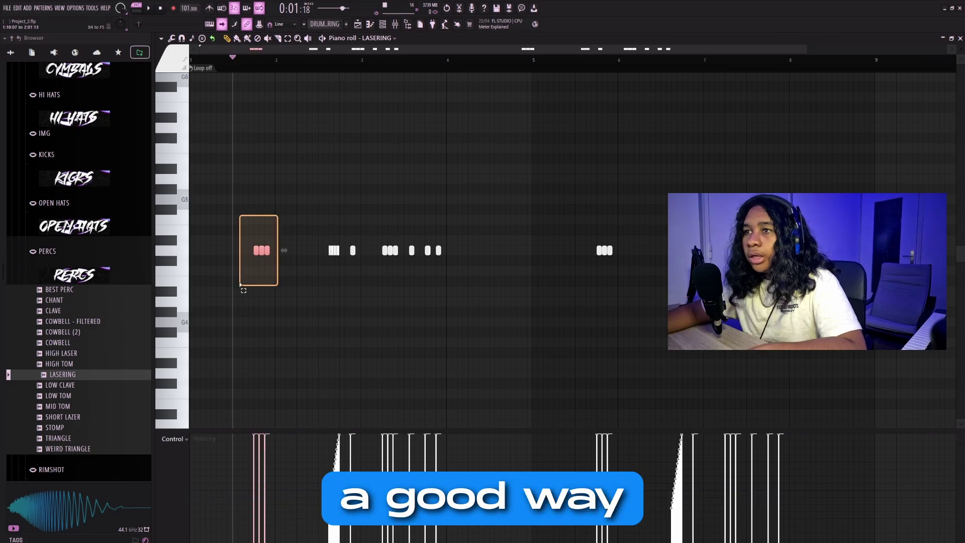
pyautogui.keyDown('ctrl'); pyautogui.click(229, 286); pyautogui.keyUp('ctrl')
pyautogui.scroll(3, 174, 252)
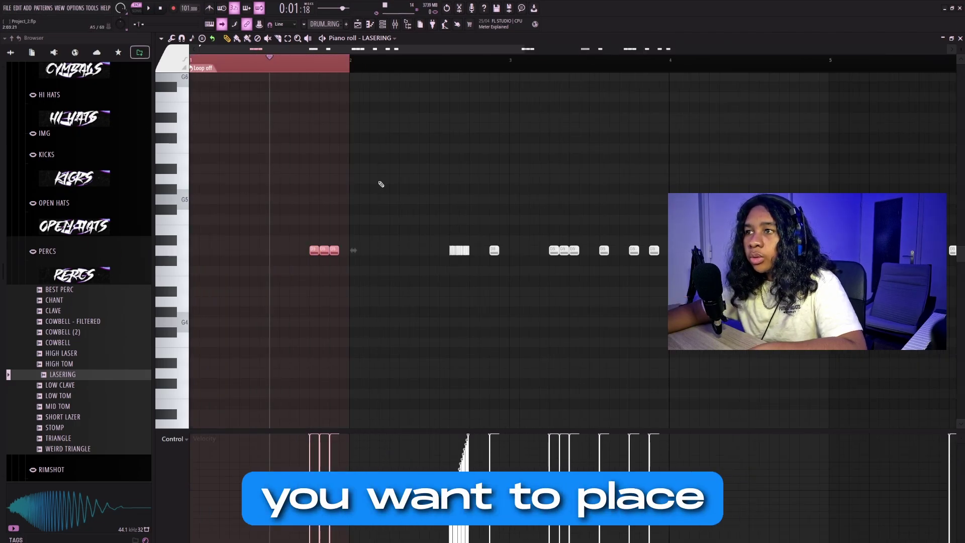
pyautogui.keyDown('ctrl'); pyautogui.moveTo(379, 174); pyautogui.dragTo(282, 338); pyautogui.keyUp('ctrl')
pyautogui.keyDown('ctrl'); pyautogui.click(266, 326); pyautogui.keyUp('ctrl')
pyautogui.scroll(-1, 162, 263)
pyautogui.scroll(1, 162, 264)
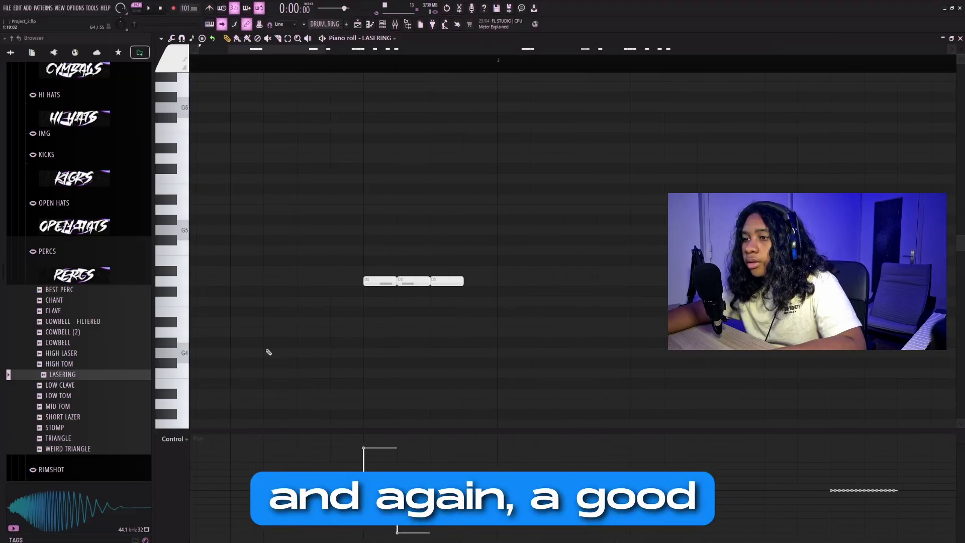
# Highlight the first and second notes of the three-note LASERING group in turn to compare their panning
pyautogui.scroll(2, 301, 359)
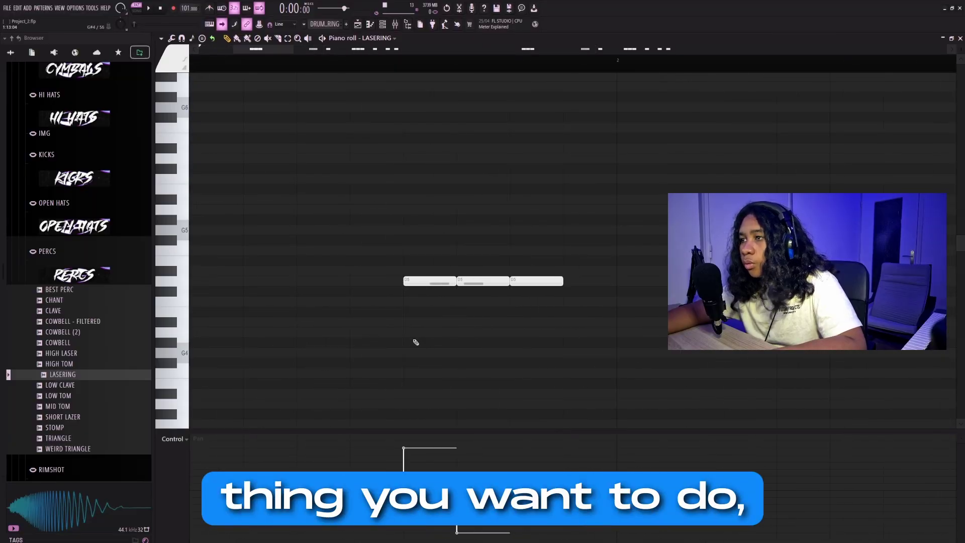
pyautogui.moveTo(435, 205); pyautogui.dragTo(410, 324)
pyautogui.moveTo(486, 222); pyautogui.dragTo(464, 325)
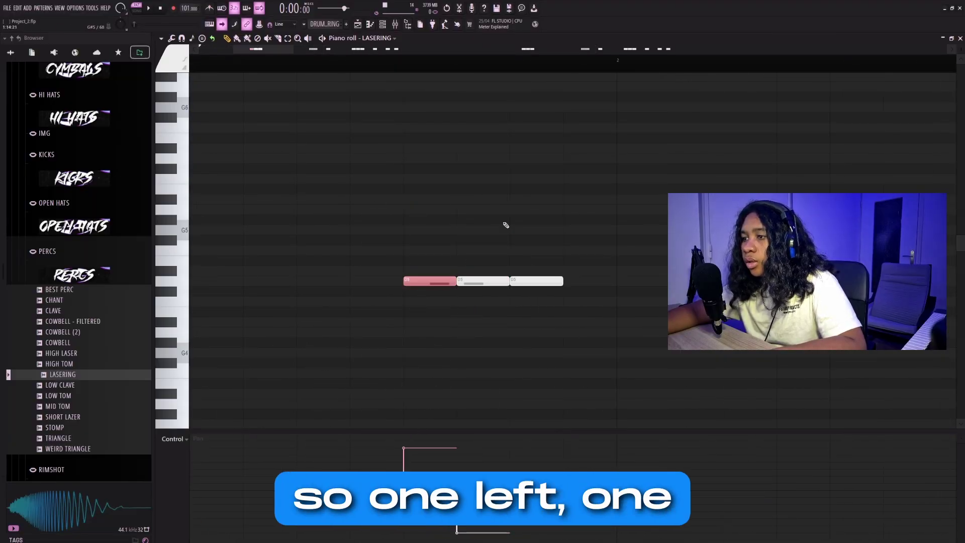
pyautogui.scroll(-3, 510, 316)
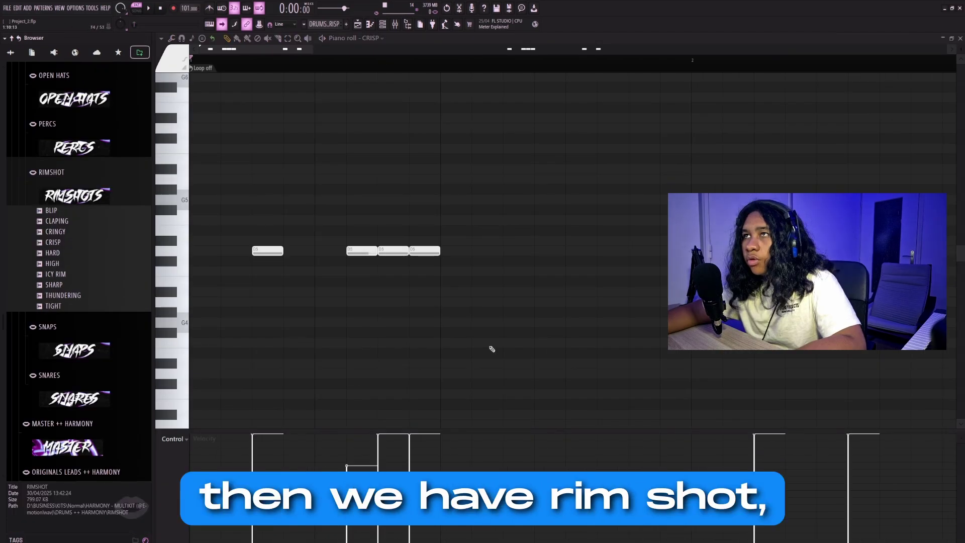
# Preview CRISP from the RIMSHOT folder and undo the last change in its pattern
pyautogui.click(70, 244)
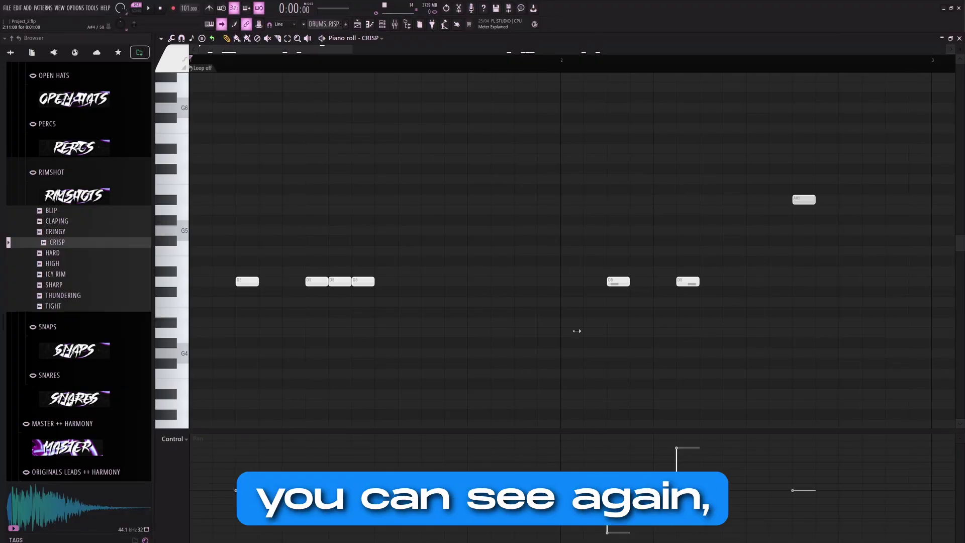
pyautogui.hotkey('ctrl', 'z')
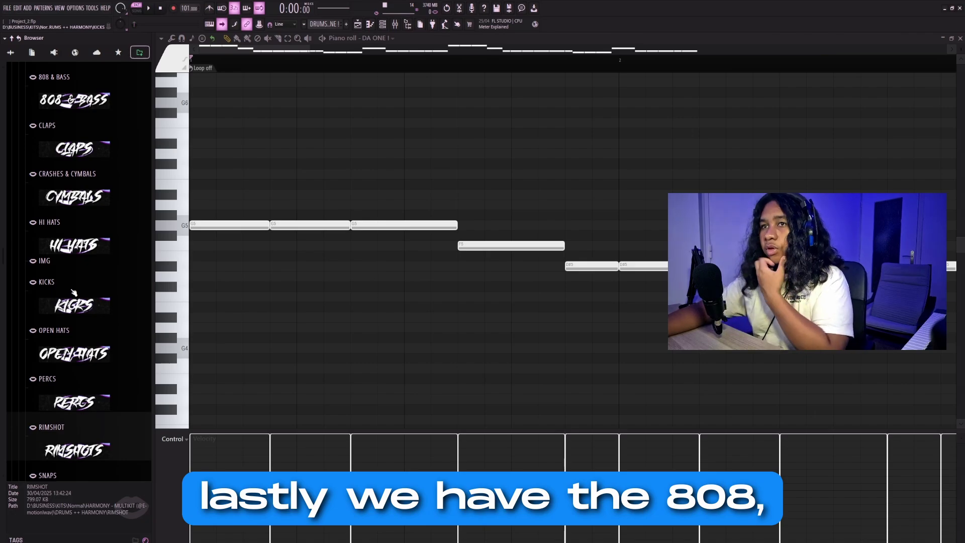
# Preview DA ONE ! from the kit's 808 & BASS folder and play its pattern
pyautogui.scroll(4, 74, 291)
pyautogui.click(115, 280)
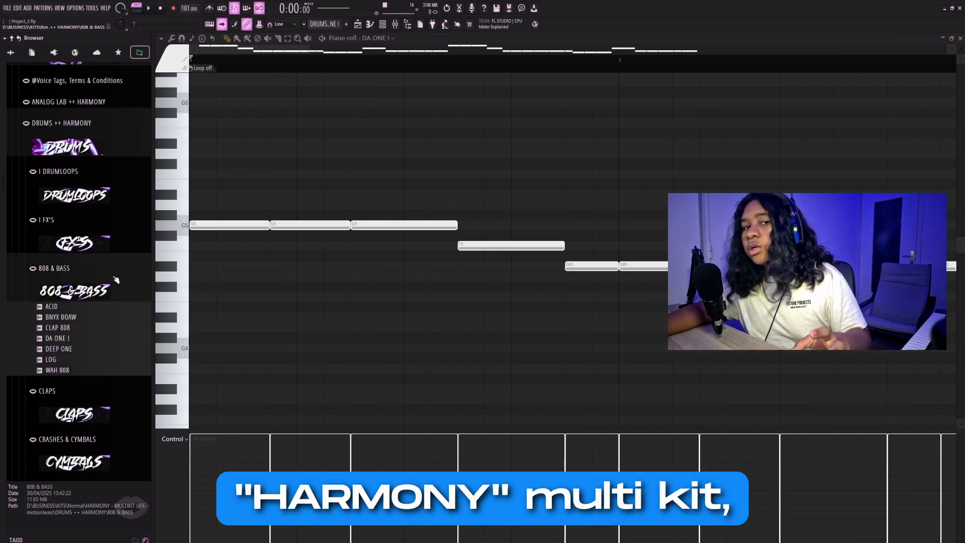
pyautogui.click(57, 341)
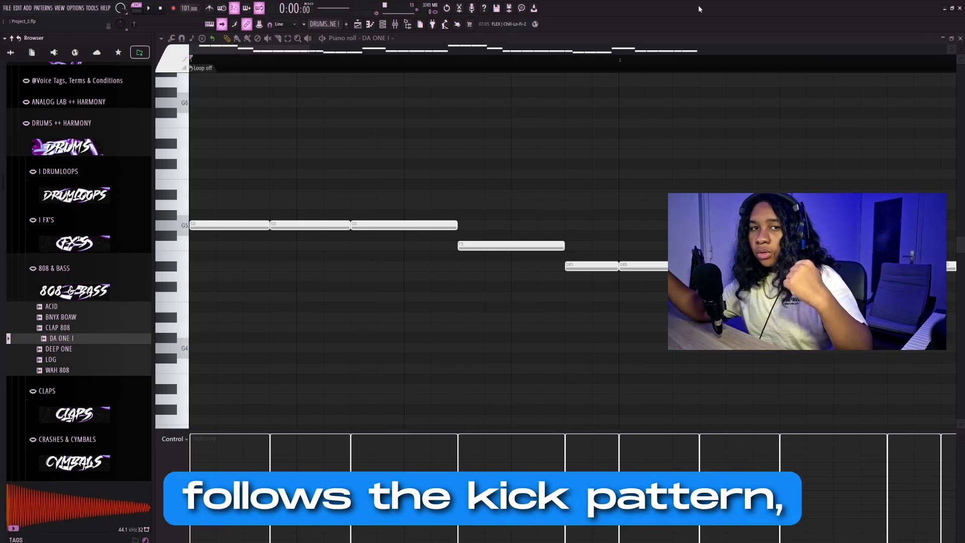
pyautogui.press('space')
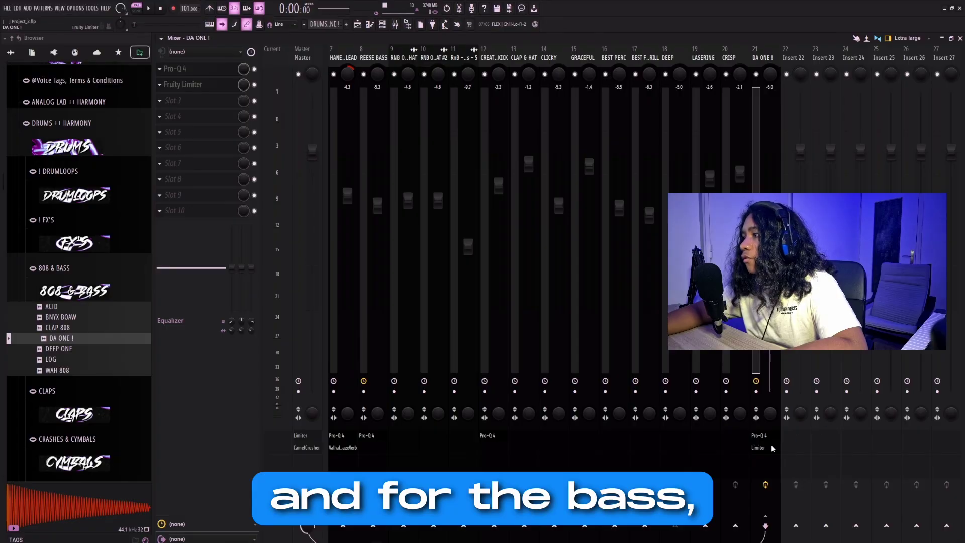
# Open Pro-Q 4 on the DA ONE ! mixer track and inspect its low-cut and high-cut filters
pyautogui.click(760, 436)
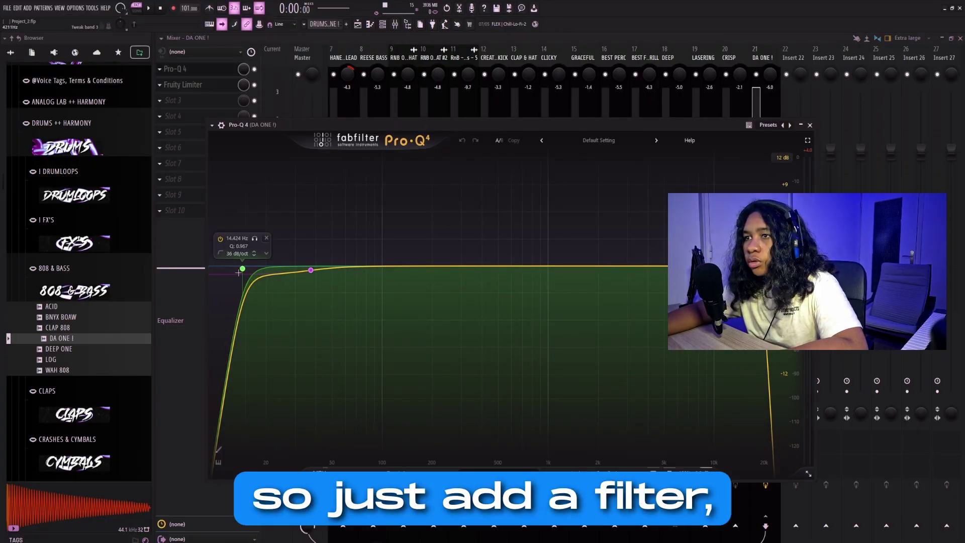
pyautogui.click(762, 272)
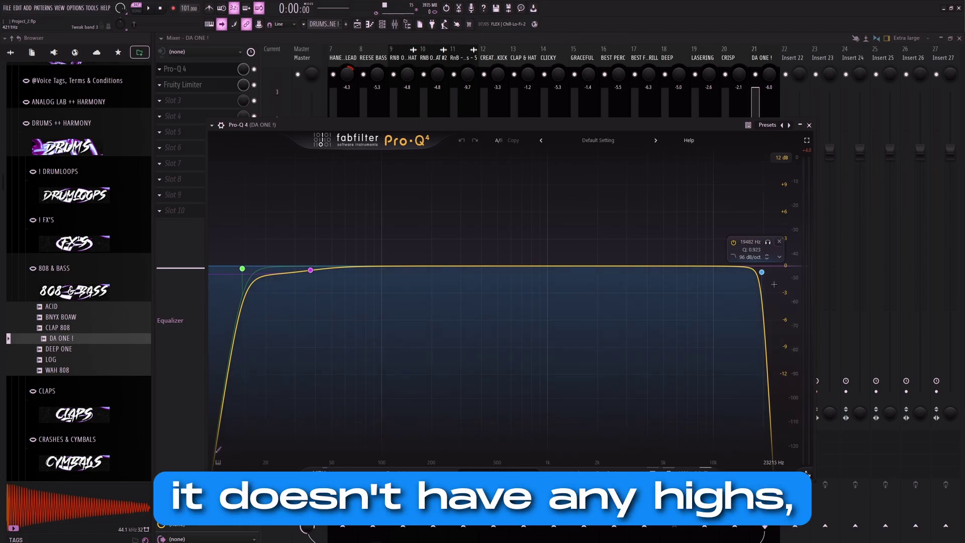
# Inspect the low-frequency shaping band in Pro-Q 4 on DA ONE !, plus the track's Fruity Limiter
pyautogui.click(310, 271)
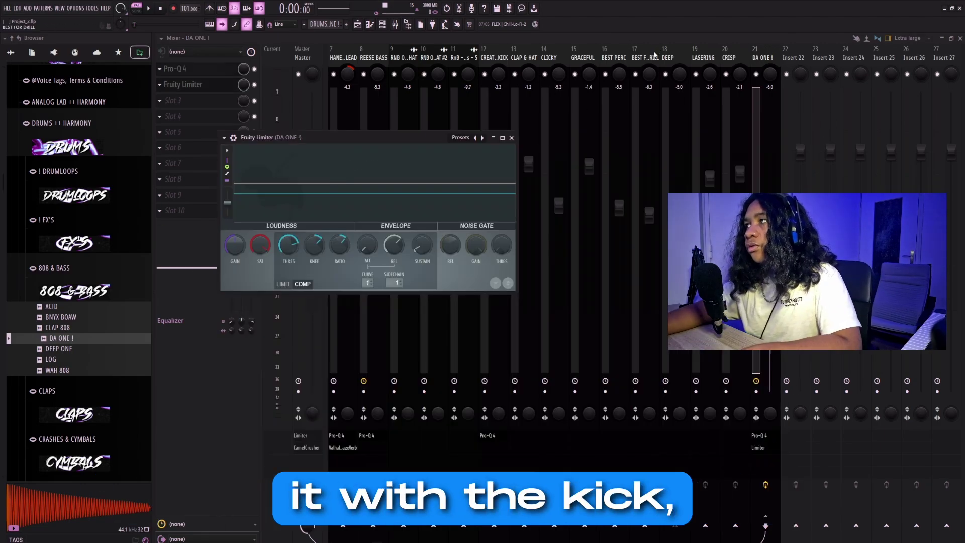
# Sidechain the DEEP kick's mixer track to the DA ONE ! track
pyautogui.click(673, 56)
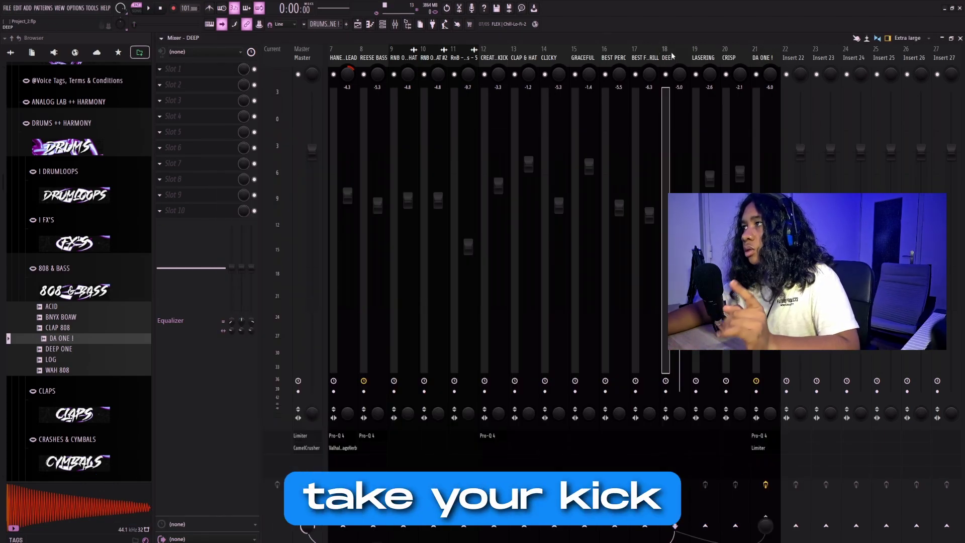
pyautogui.rightClick(766, 526)
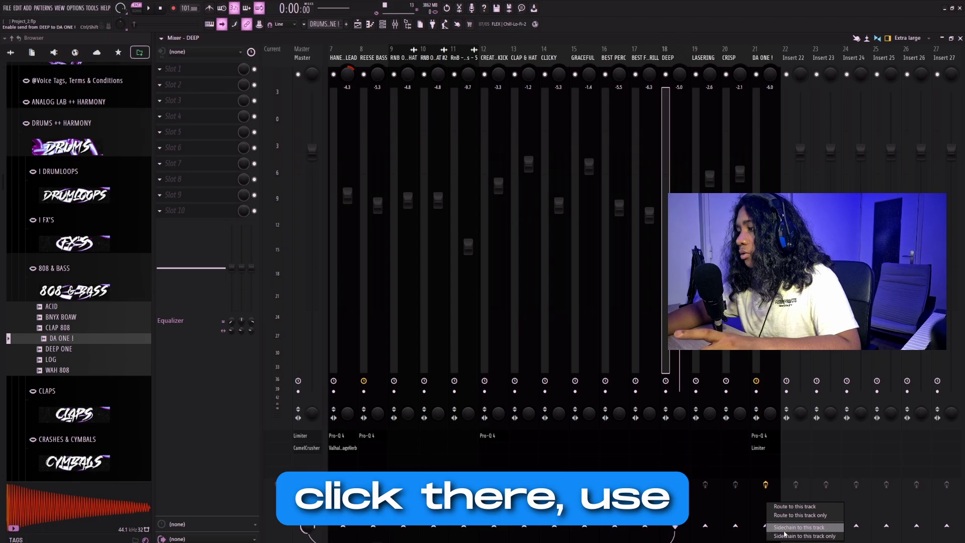
pyautogui.click(785, 528)
# Open the Fruity Limiter on the DA ONE ! track and set the sidechain input for its compressor mode
pyautogui.click(753, 461)
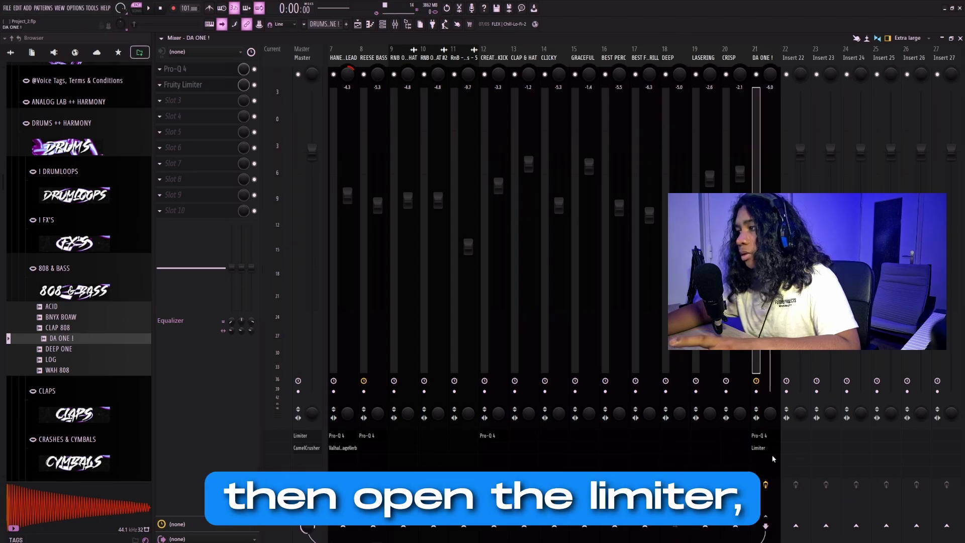
pyautogui.click(759, 447)
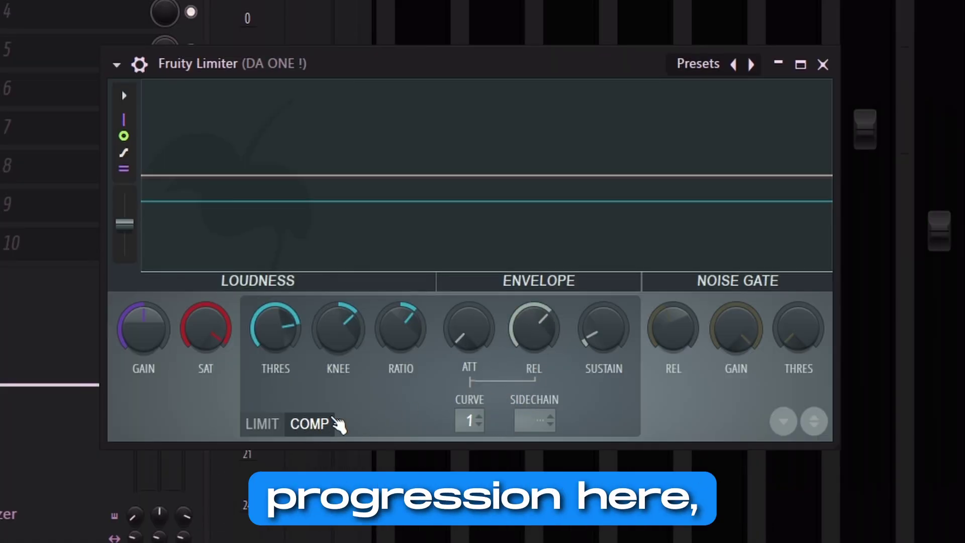
pyautogui.click(535, 421)
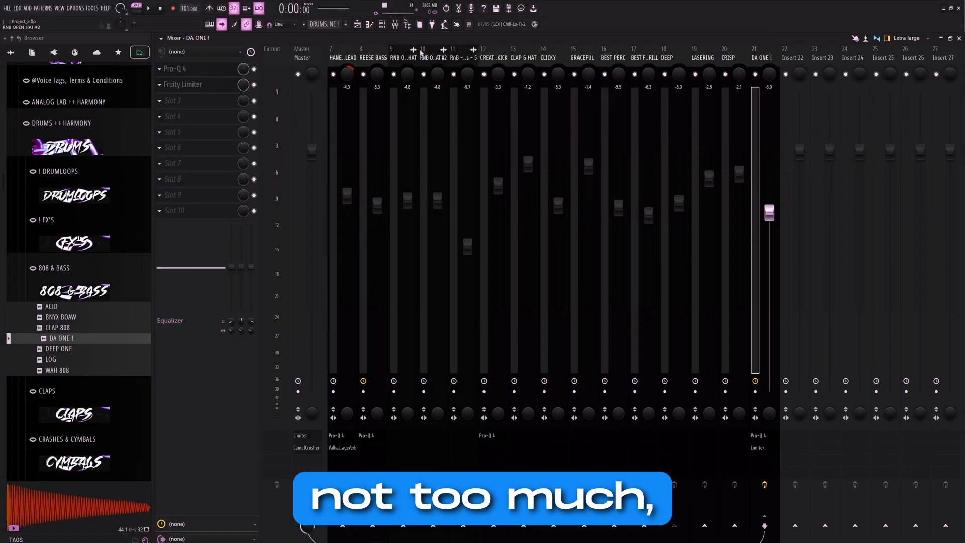
# Open the Fruity Limiter on the Master track and examine its loudness and saturation settings
pyautogui.click(302, 443)
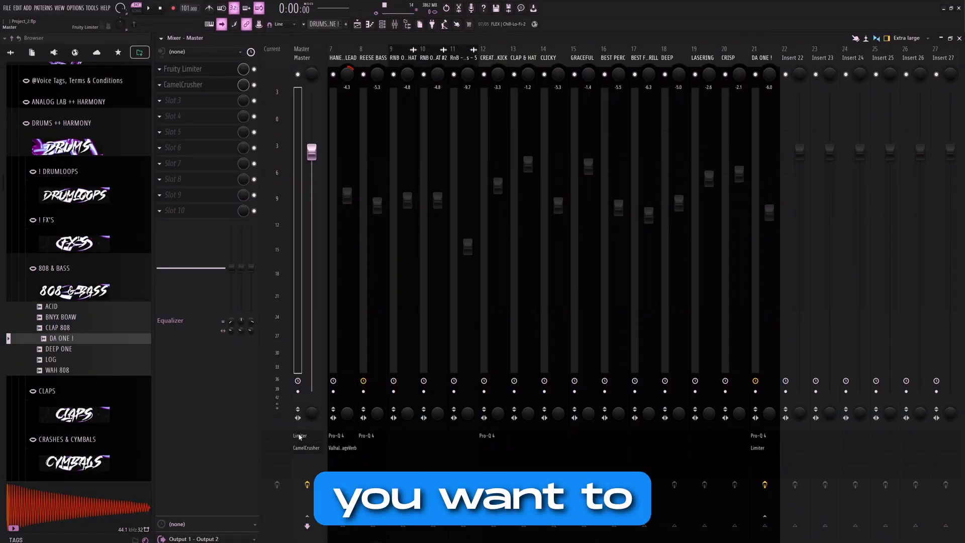
pyautogui.click(301, 436)
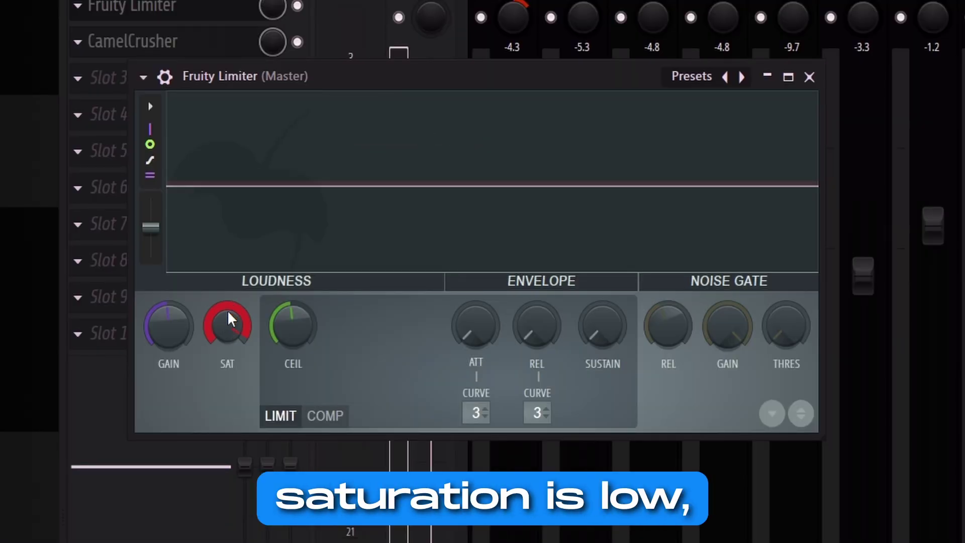